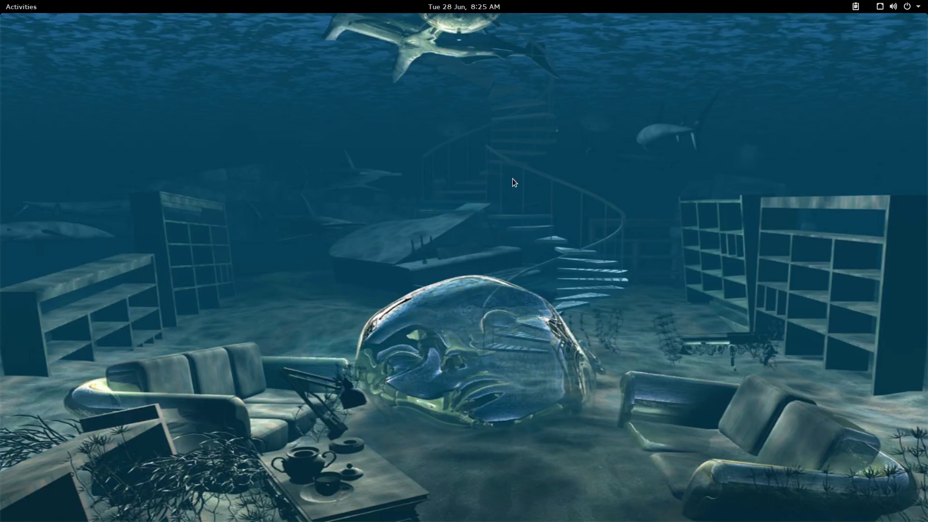
Open GNOME's Activities overview from the top-left corner of the top bar
{"action": "left_click", "coordinate": [22, 8]}
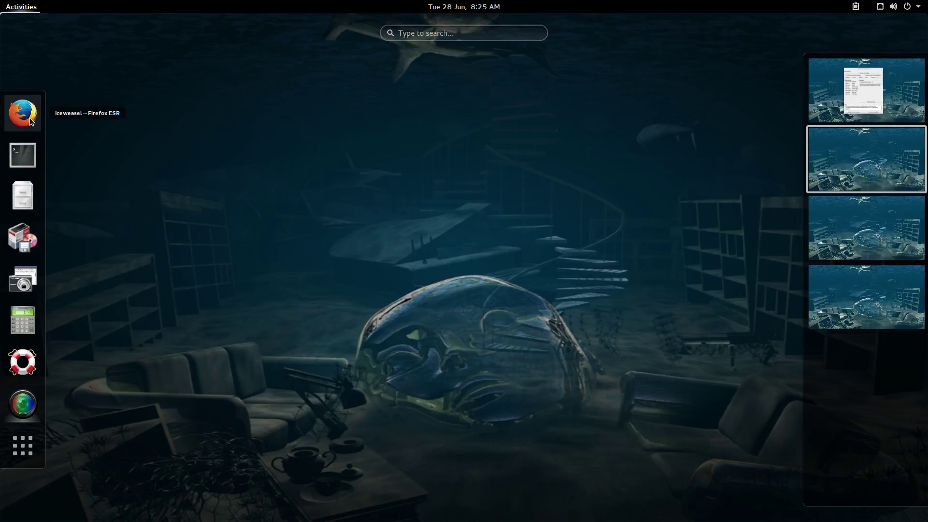
Dismiss the Activities overview to return to the empty underwater desktop
{"action": "left_click", "coordinate": [343, 158]}
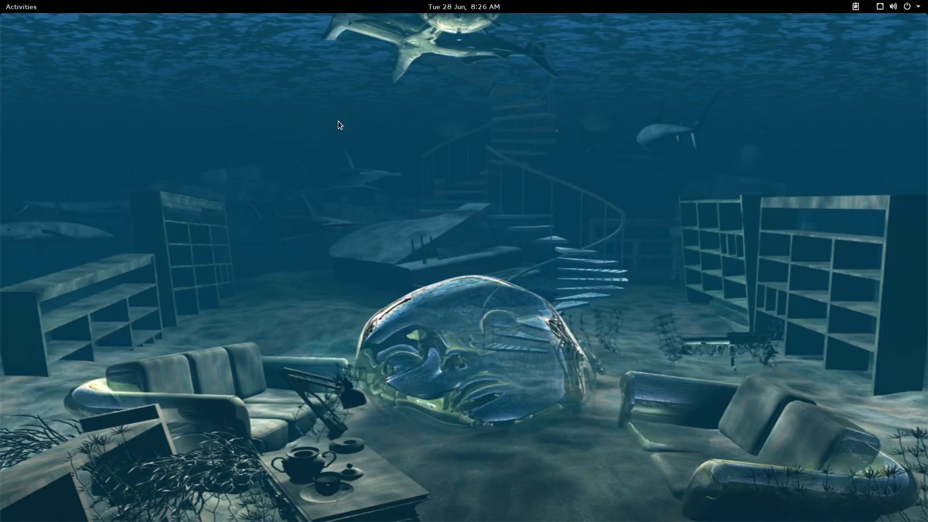
{"action": "left_click", "coordinate": [30, 11]}
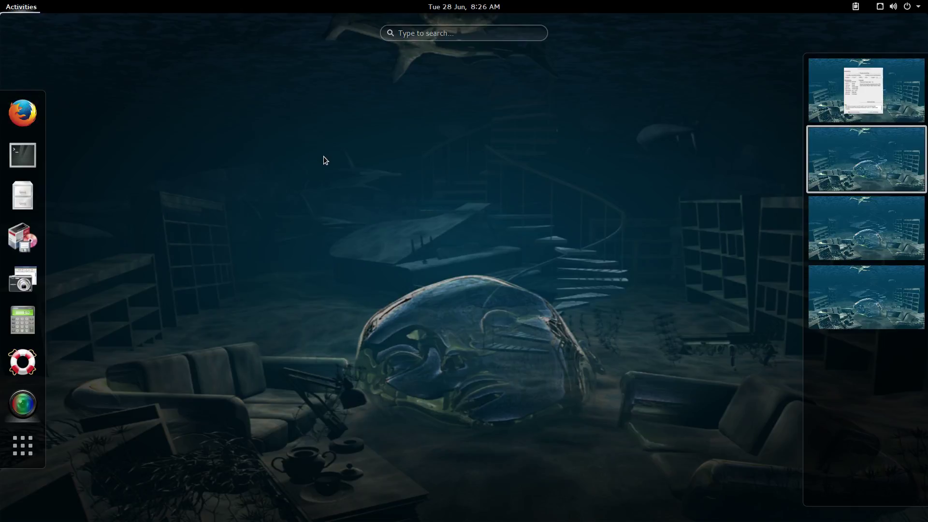
{"action": "left_click", "coordinate": [321, 207]}
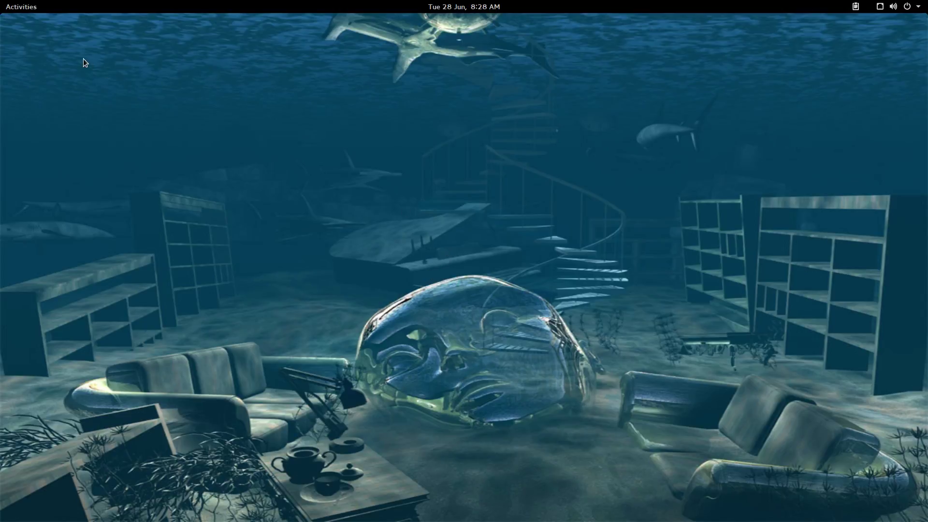
Launch Firefox from the dash and load distrowatch.com in a new tab, scrolling its front page
{"action": "left_click", "coordinate": [20, 11]}
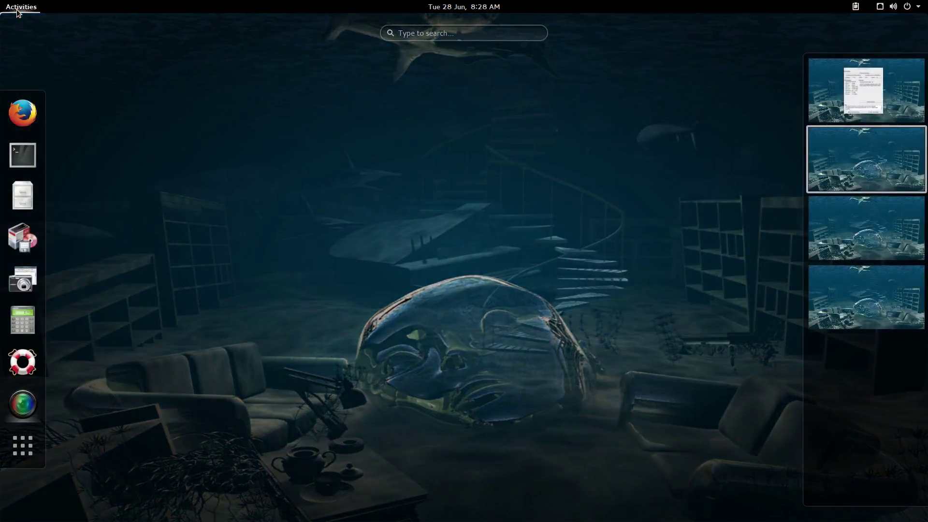
{"action": "left_click", "coordinate": [23, 112]}
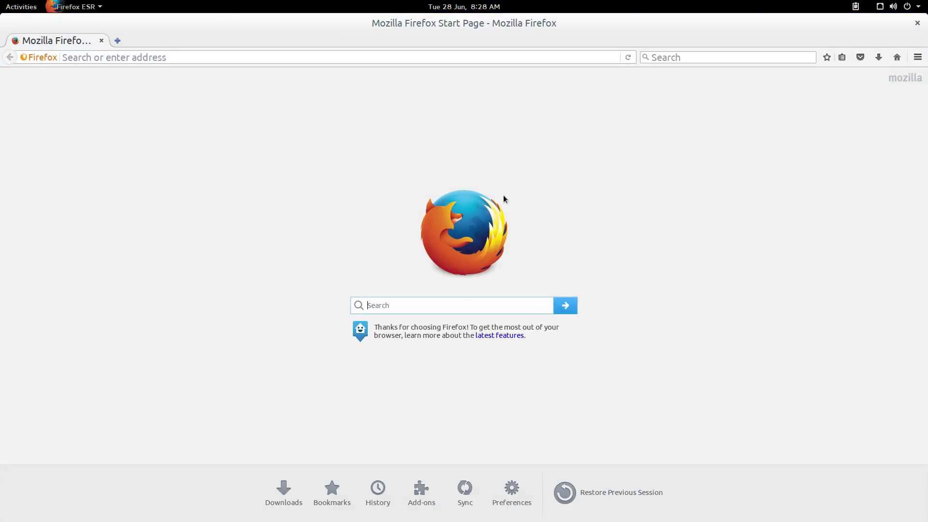
{"action": "left_click", "coordinate": [117, 40]}
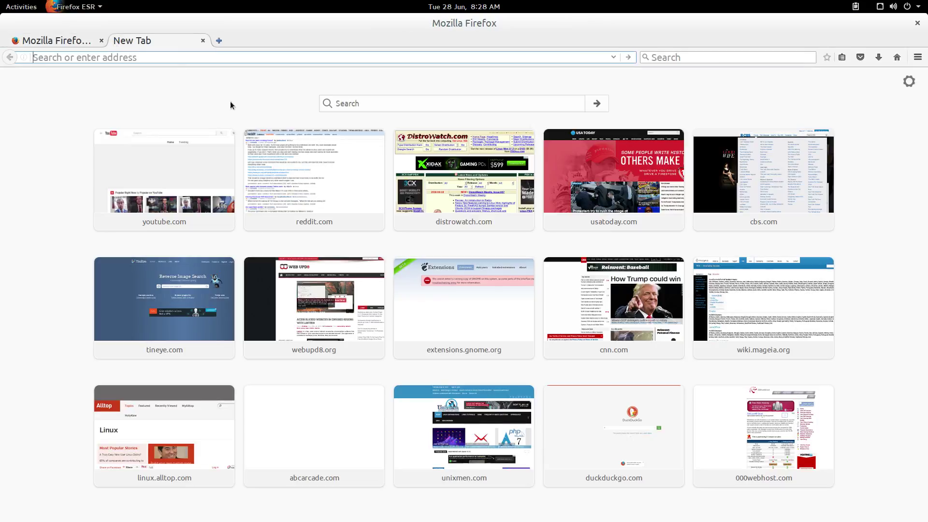
{"action": "left_click", "coordinate": [440, 152]}
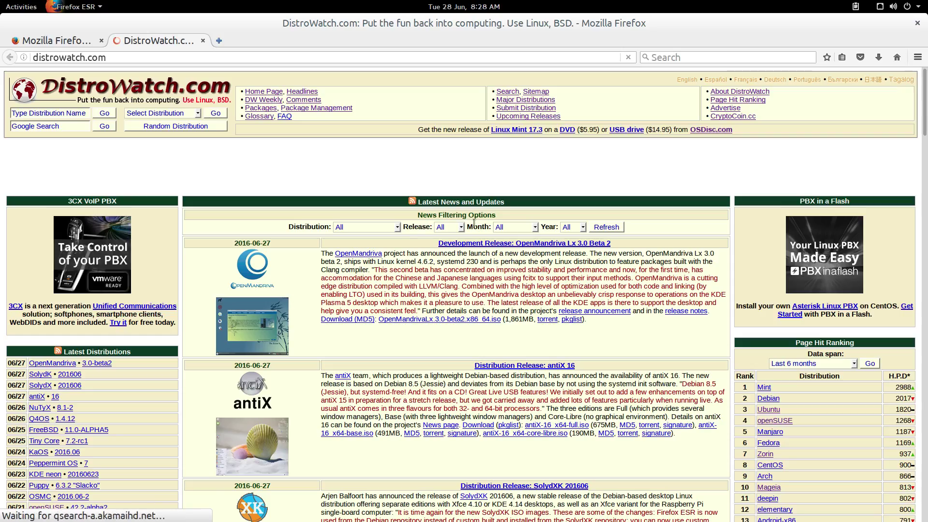
{"action": "scroll", "coordinate": [868, 395], "scroll_direction": "down", "scroll_amount": 3}
{"action": "scroll", "coordinate": [868, 396], "scroll_direction": "down", "scroll_amount": 3}
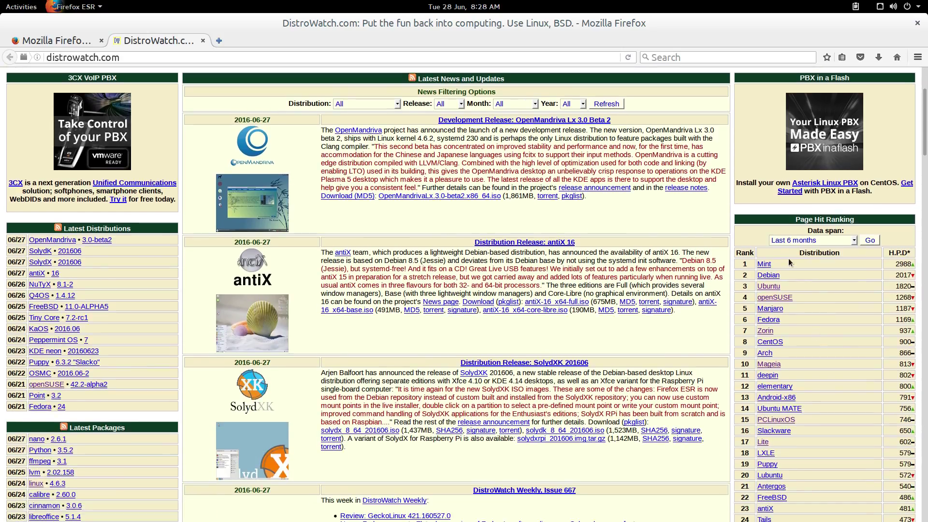
{"action": "scroll", "coordinate": [799, 382], "scroll_direction": "down", "scroll_amount": 5}
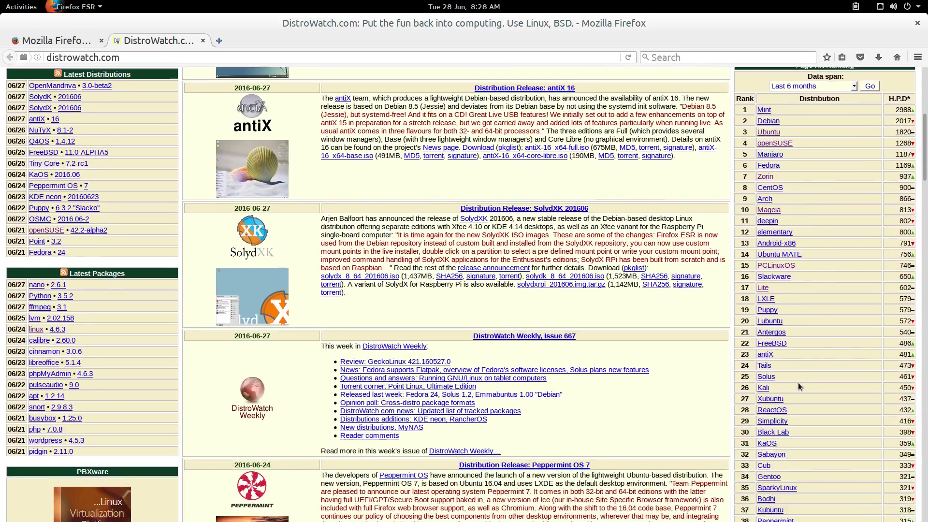
{"action": "scroll", "coordinate": [800, 380], "scroll_direction": "up", "scroll_amount": 4}
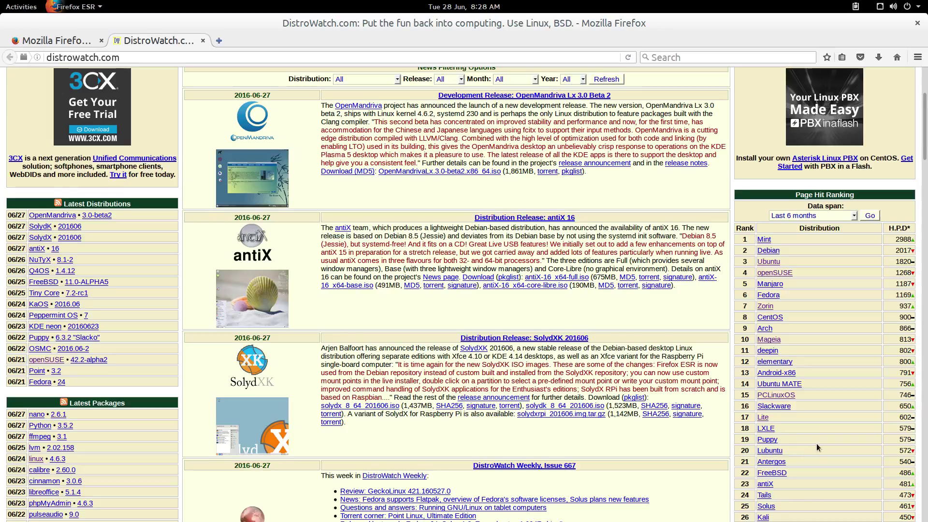
{"action": "scroll", "coordinate": [816, 443], "scroll_direction": "down", "scroll_amount": 2}
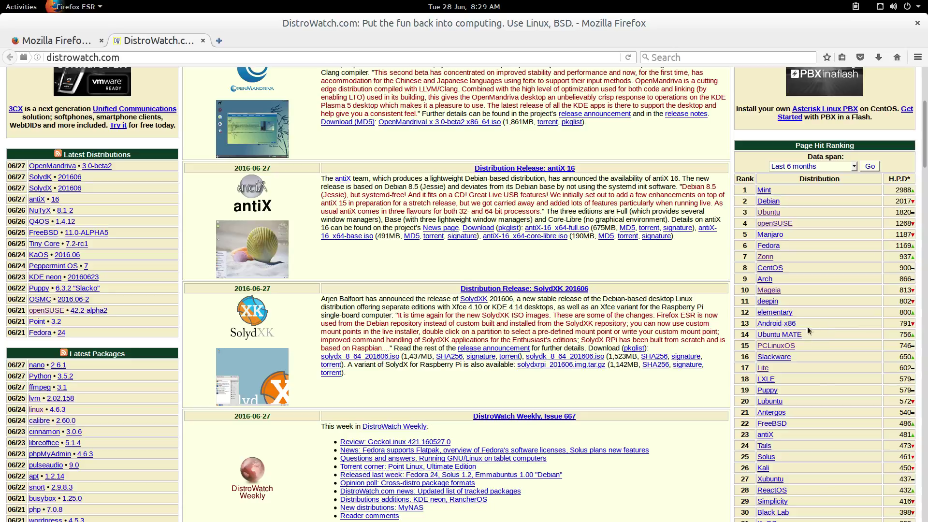
{"action": "left_click", "coordinate": [795, 335]}
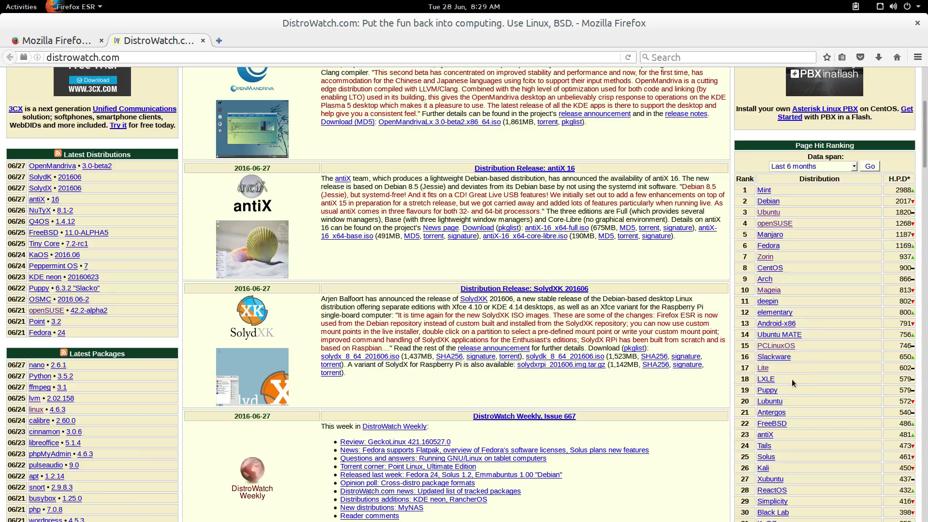
{"action": "scroll", "coordinate": [816, 319], "scroll_direction": "down", "scroll_amount": 2}
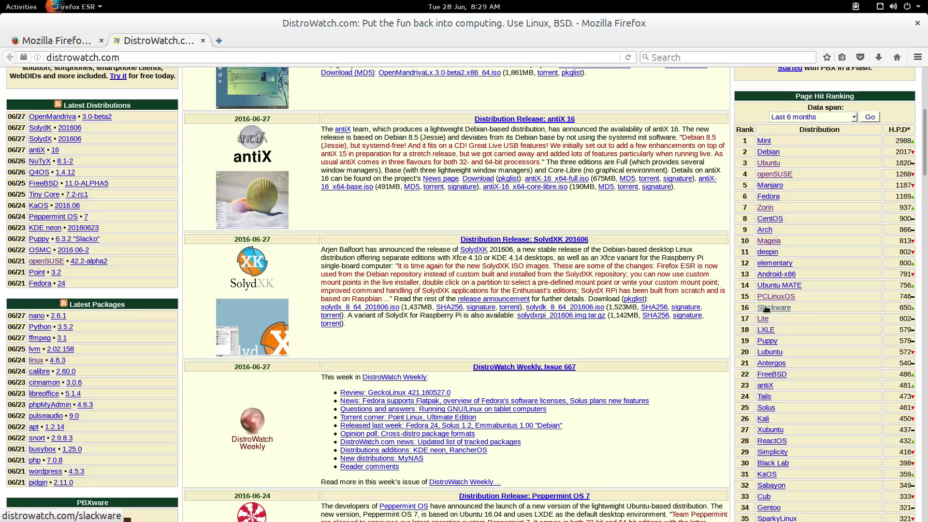
{"action": "left_click", "coordinate": [783, 309]}
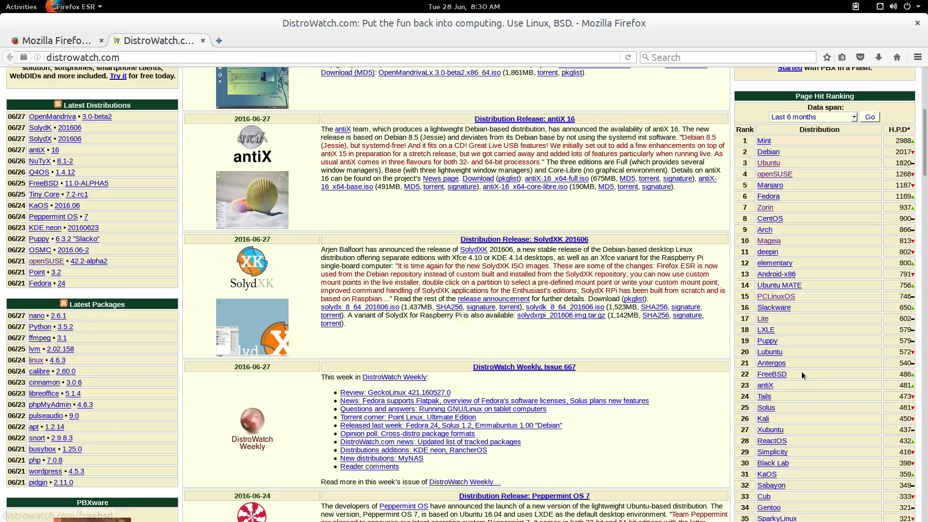
{"action": "scroll", "coordinate": [800, 371], "scroll_direction": "down", "scroll_amount": 1}
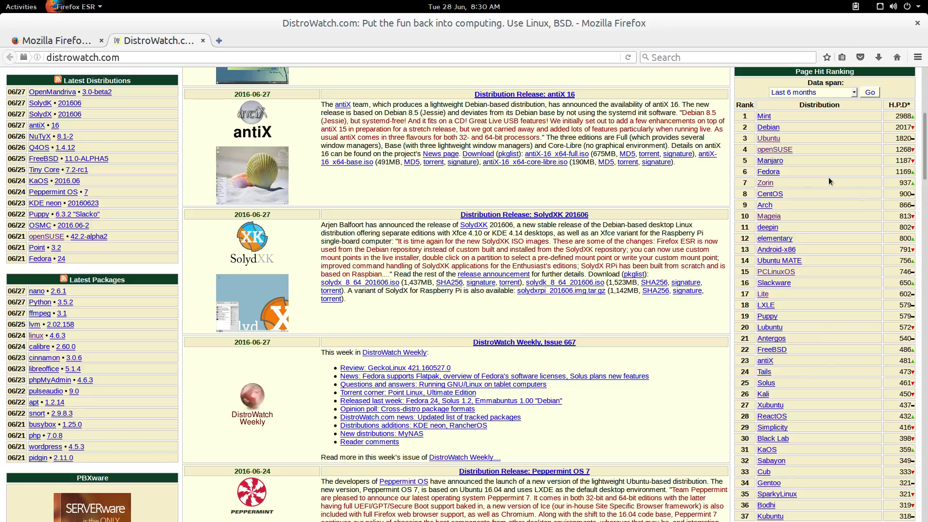
Open DistroWatch's Zorin OS entry, browse its package table, then follow its official Home Page link
{"action": "left_click", "coordinate": [763, 186]}
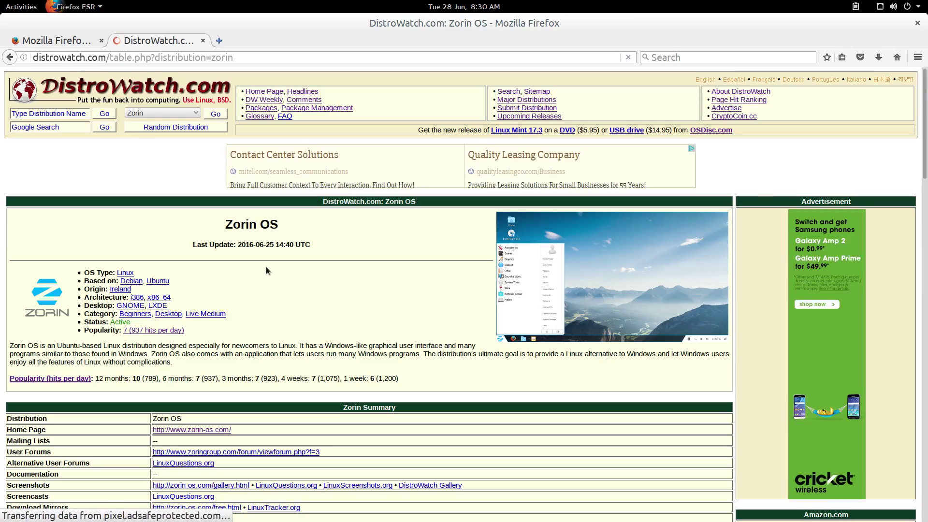
{"action": "scroll", "coordinate": [266, 270], "scroll_direction": "down", "scroll_amount": 1}
{"action": "scroll", "coordinate": [266, 270], "scroll_direction": "down", "scroll_amount": 1}
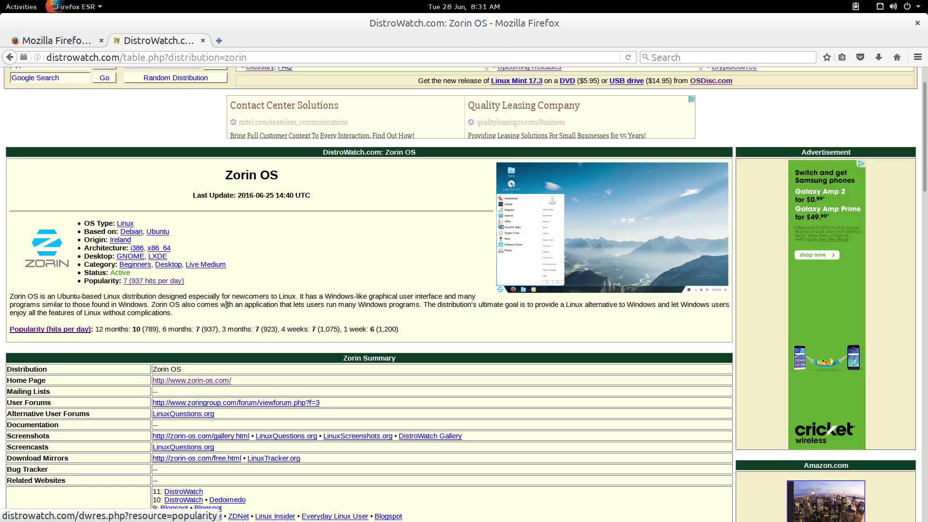
{"action": "scroll", "coordinate": [253, 300], "scroll_direction": "down", "scroll_amount": 5}
{"action": "scroll", "coordinate": [219, 283], "scroll_direction": "down", "scroll_amount": 6}
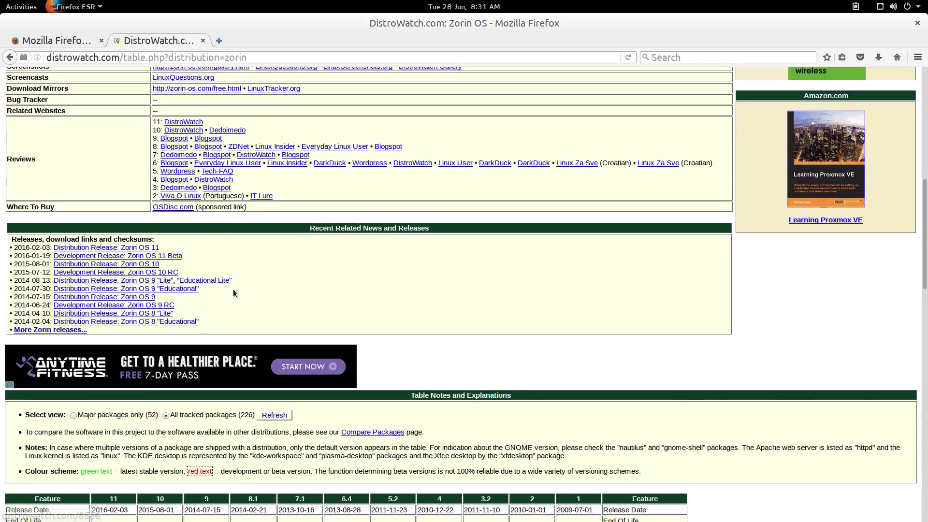
{"action": "scroll", "coordinate": [229, 260], "scroll_direction": "down", "scroll_amount": 4}
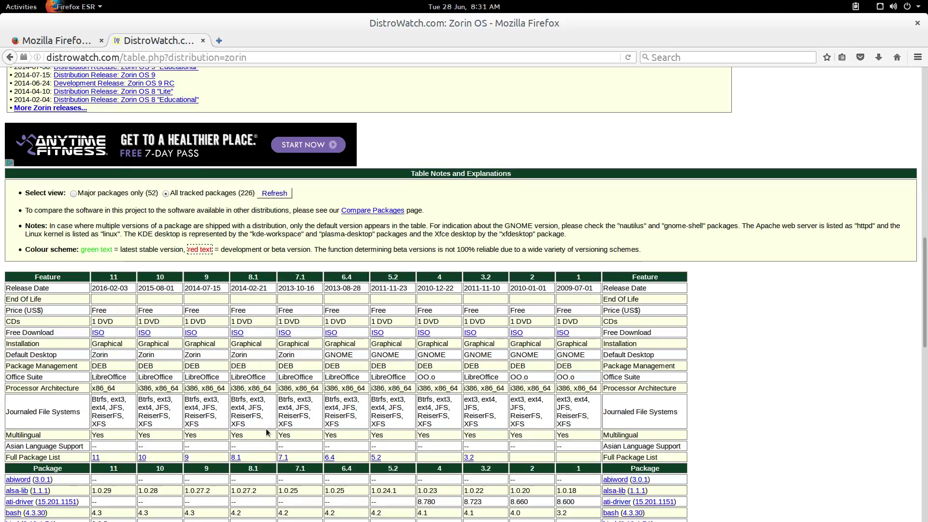
{"action": "scroll", "coordinate": [269, 432], "scroll_direction": "down", "scroll_amount": 5}
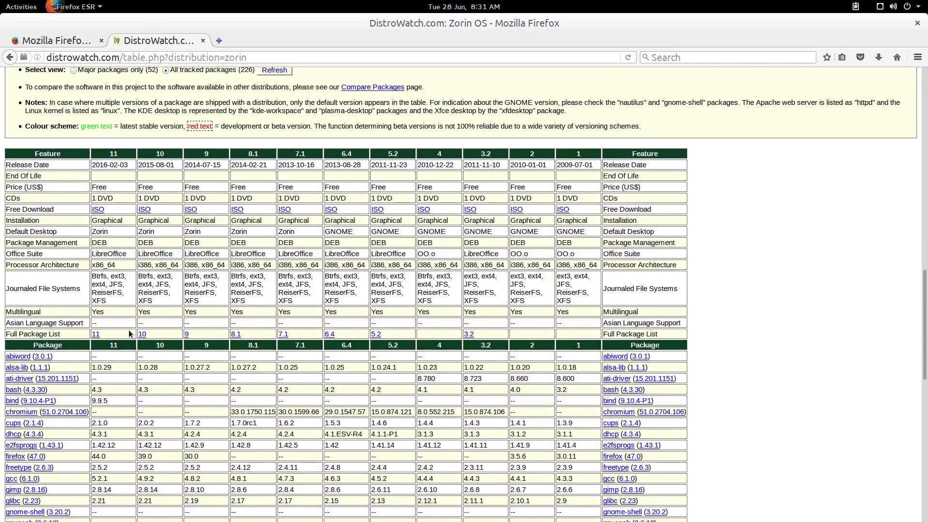
{"action": "scroll", "coordinate": [130, 333], "scroll_direction": "up", "scroll_amount": 1}
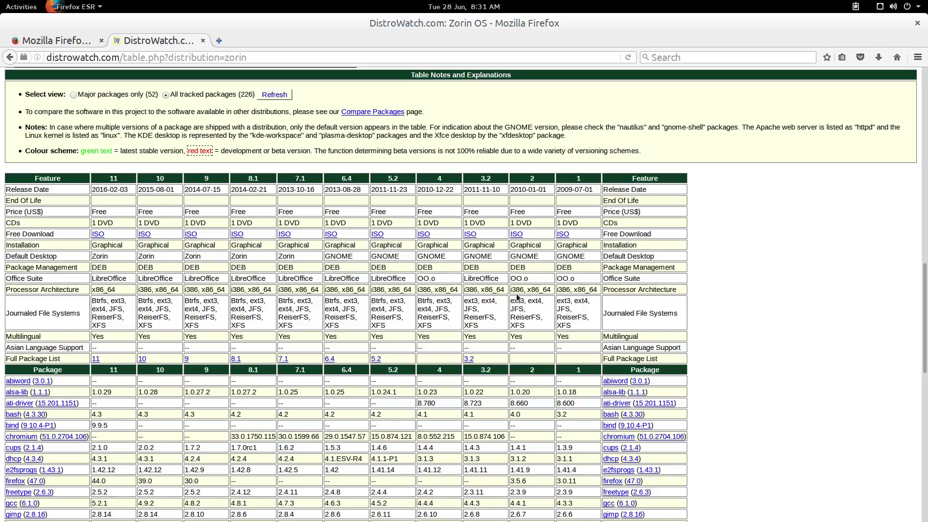
{"action": "scroll", "coordinate": [204, 239], "scroll_direction": "up", "scroll_amount": 8}
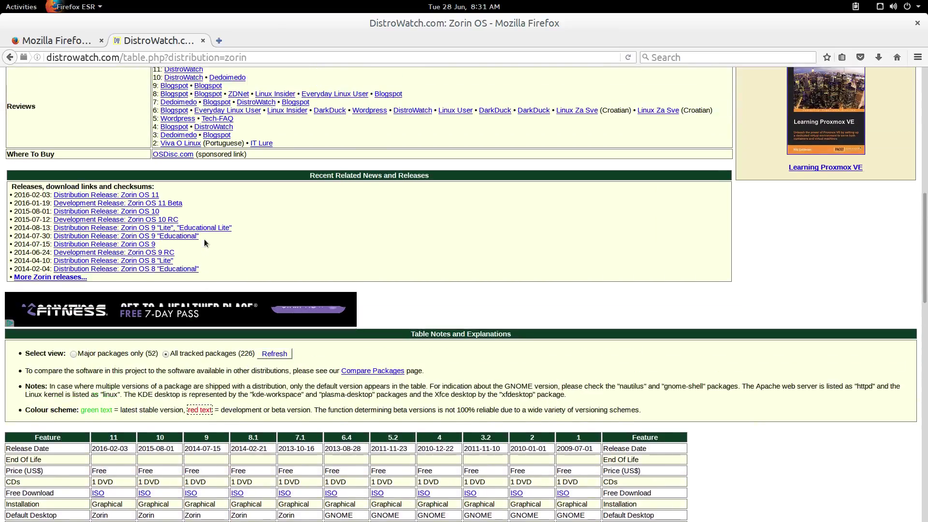
{"action": "scroll", "coordinate": [204, 242], "scroll_direction": "up", "scroll_amount": 11}
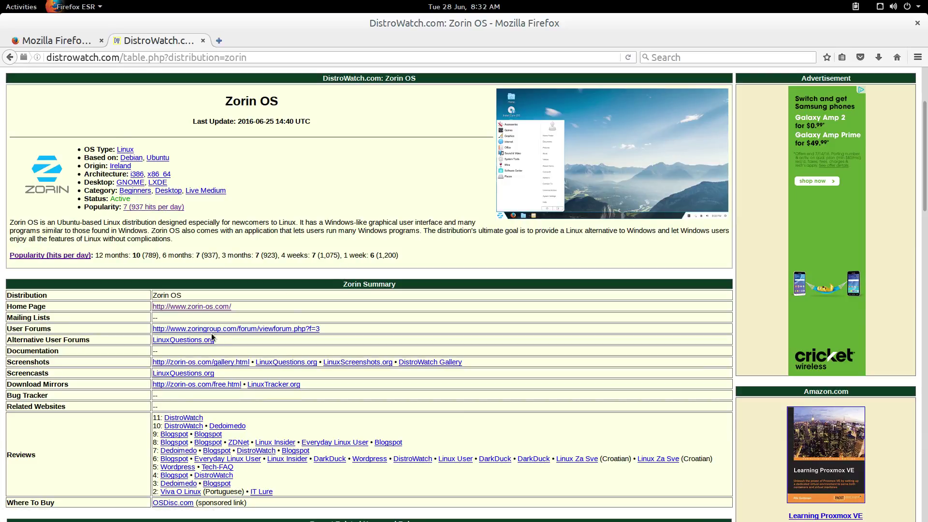
{"action": "left_click", "coordinate": [200, 311]}
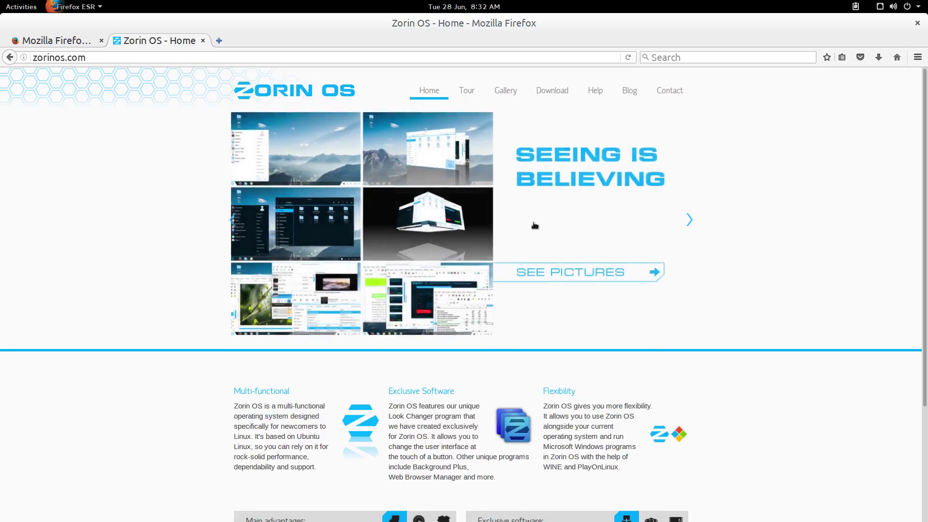
{"action": "left_click", "coordinate": [569, 272]}
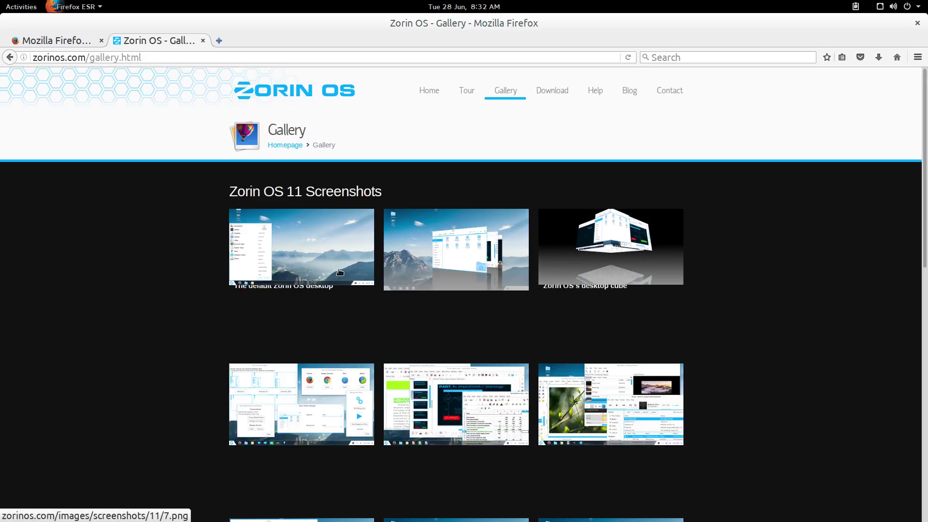
{"action": "scroll", "coordinate": [150, 315], "scroll_direction": "down", "scroll_amount": 5}
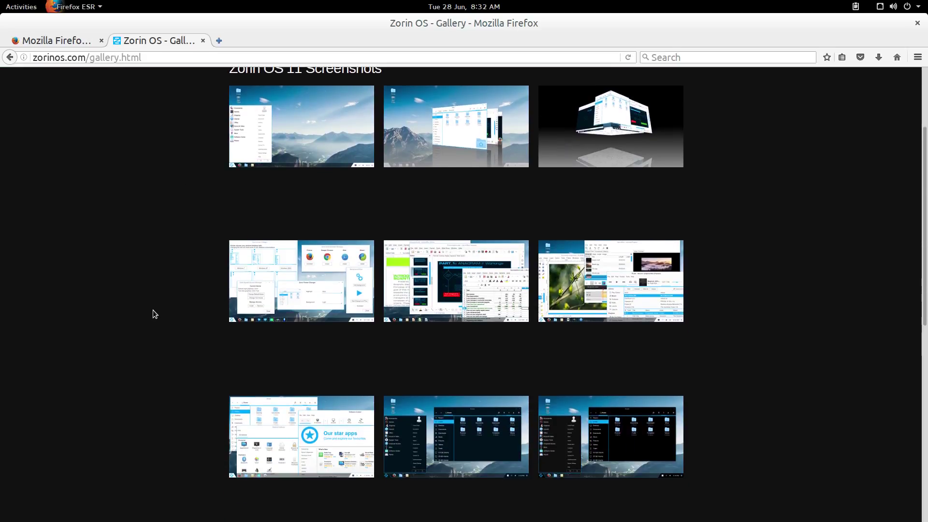
{"action": "scroll", "coordinate": [154, 309], "scroll_direction": "down", "scroll_amount": 7}
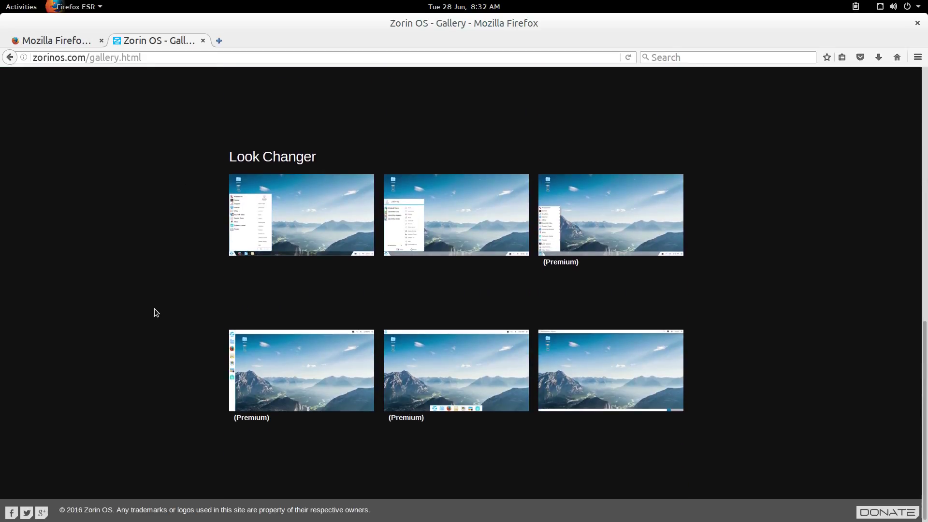
{"action": "scroll", "coordinate": [156, 310], "scroll_direction": "up", "scroll_amount": 7}
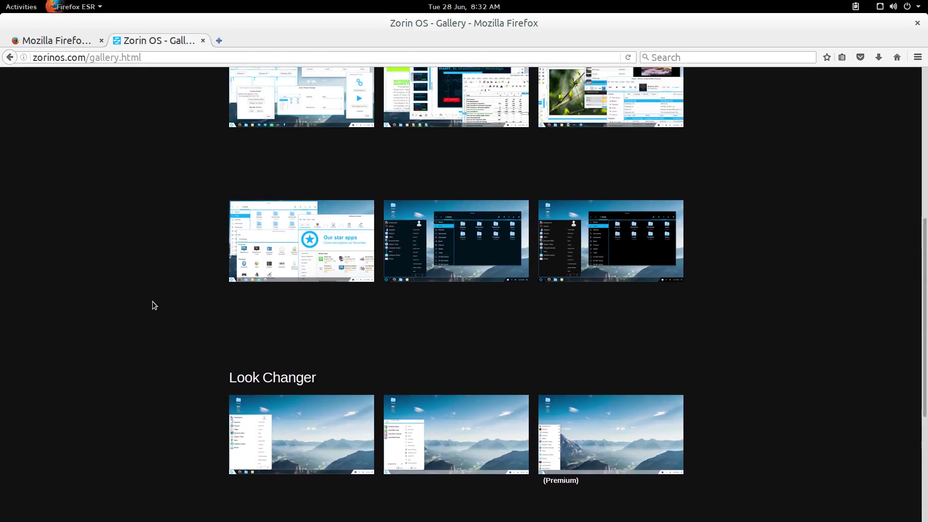
{"action": "scroll", "coordinate": [152, 304], "scroll_direction": "up", "scroll_amount": 4}
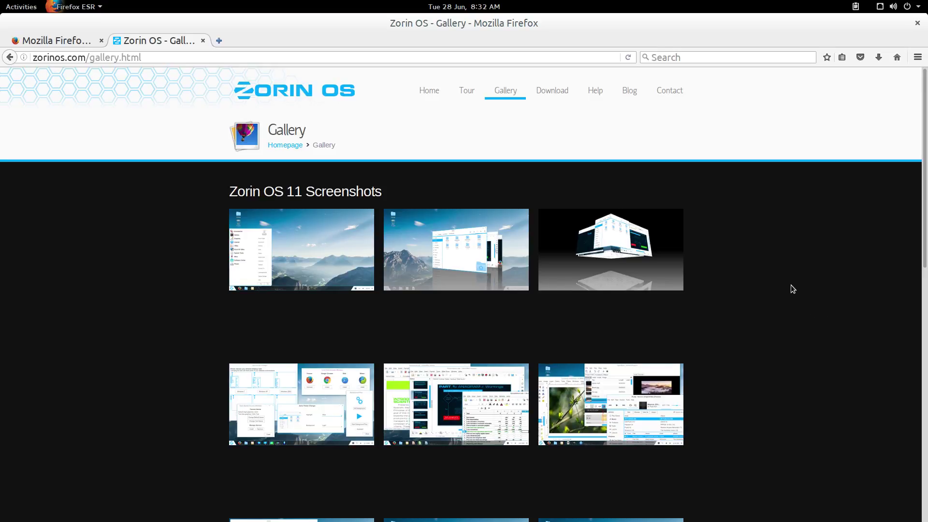
Go to the Zorin OS 9 download page and browse the Core, Lite, Business, Ultimate and Educational editions
{"action": "left_click", "coordinate": [547, 89]}
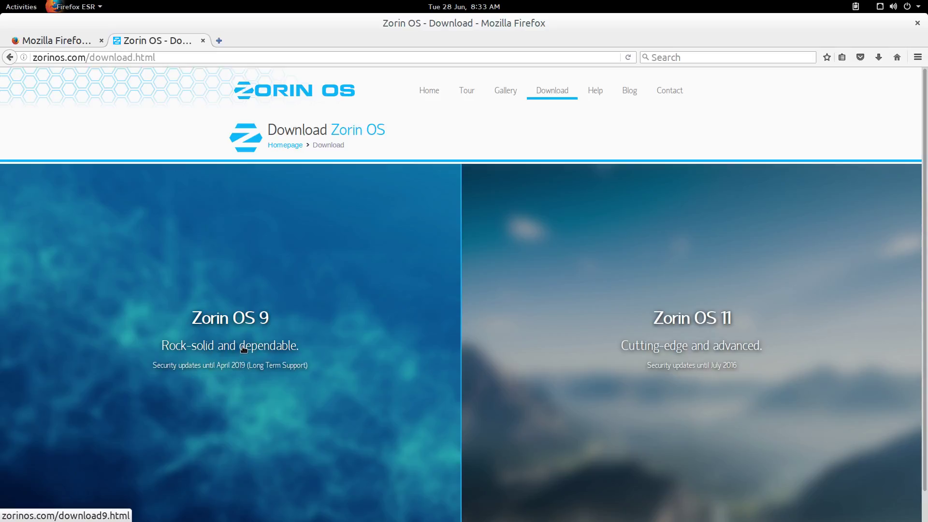
{"action": "left_click", "coordinate": [244, 349]}
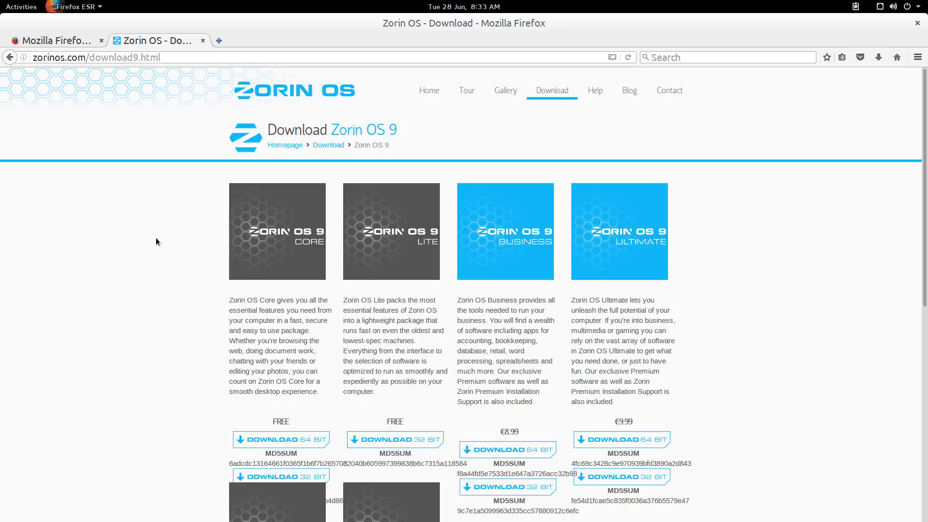
{"action": "scroll", "coordinate": [155, 237], "scroll_direction": "down", "scroll_amount": 2}
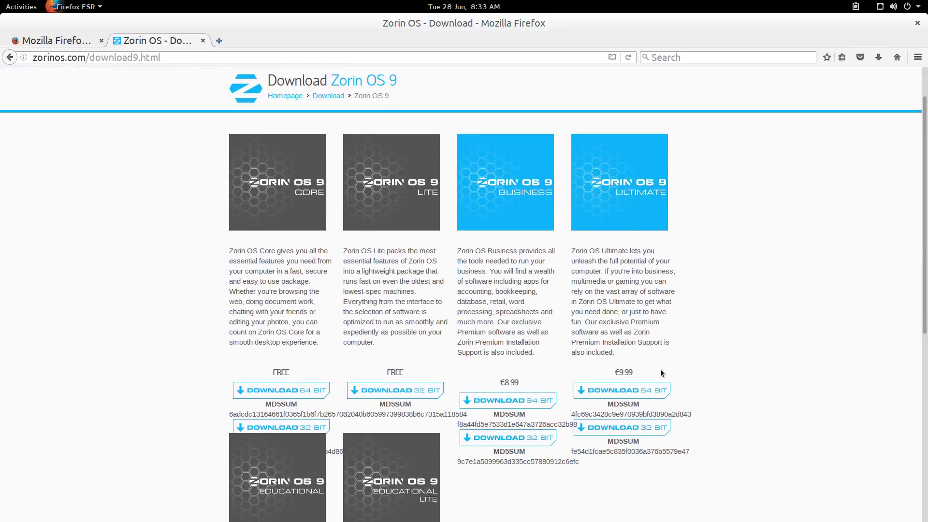
{"action": "scroll", "coordinate": [619, 382], "scroll_direction": "down", "scroll_amount": 2}
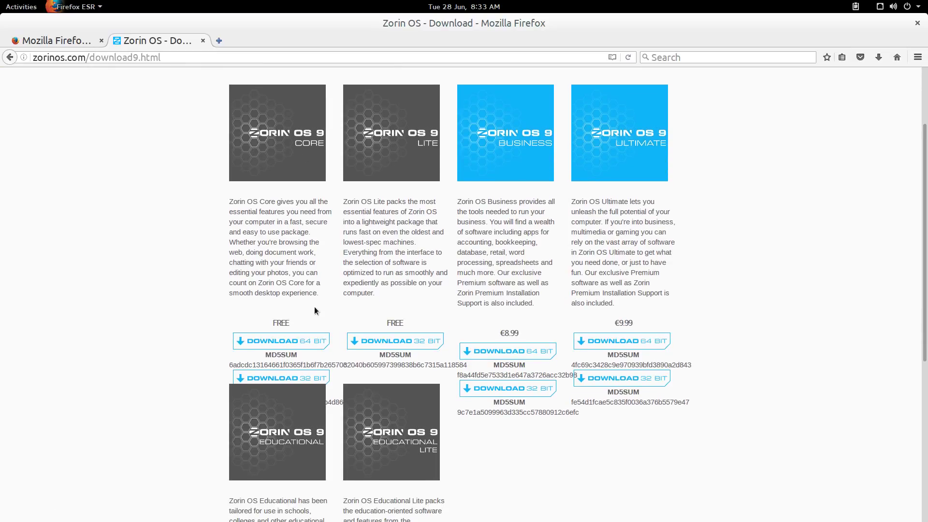
{"action": "scroll", "coordinate": [190, 311], "scroll_direction": "down", "scroll_amount": 2}
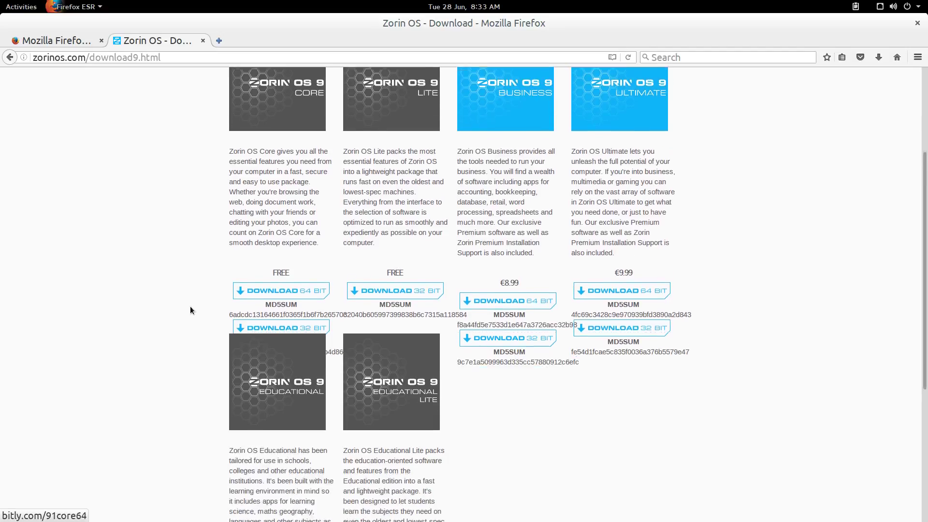
{"action": "scroll", "coordinate": [190, 311], "scroll_direction": "down", "scroll_amount": 5}
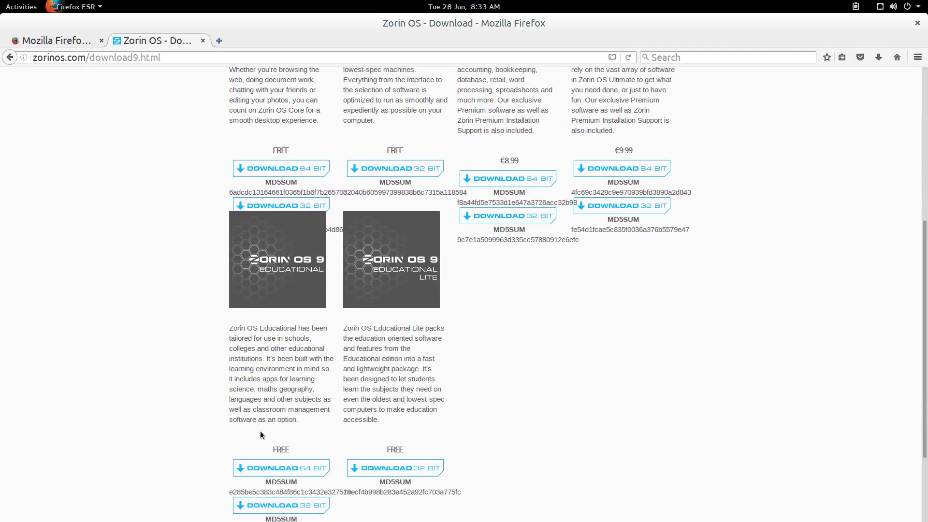
{"action": "scroll", "coordinate": [281, 449], "scroll_direction": "down", "scroll_amount": 3}
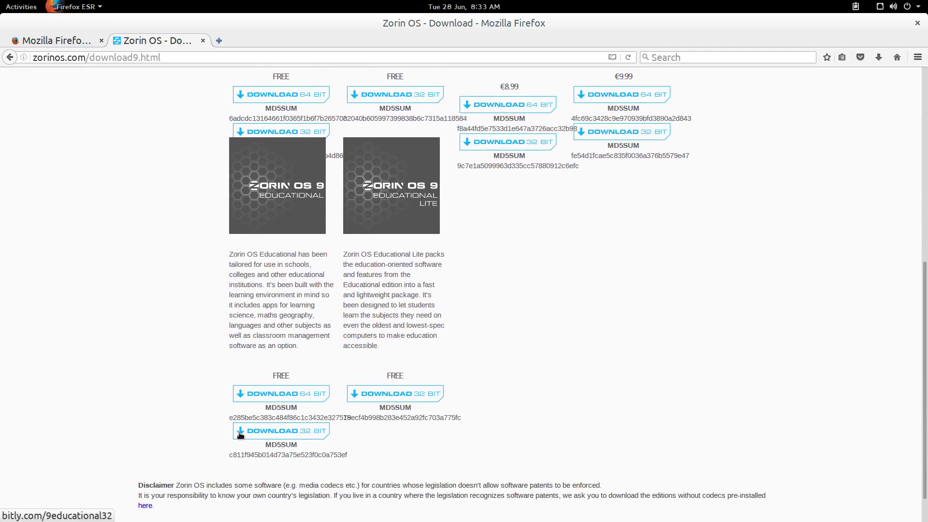
{"action": "scroll", "coordinate": [159, 251], "scroll_direction": "up", "scroll_amount": 6}
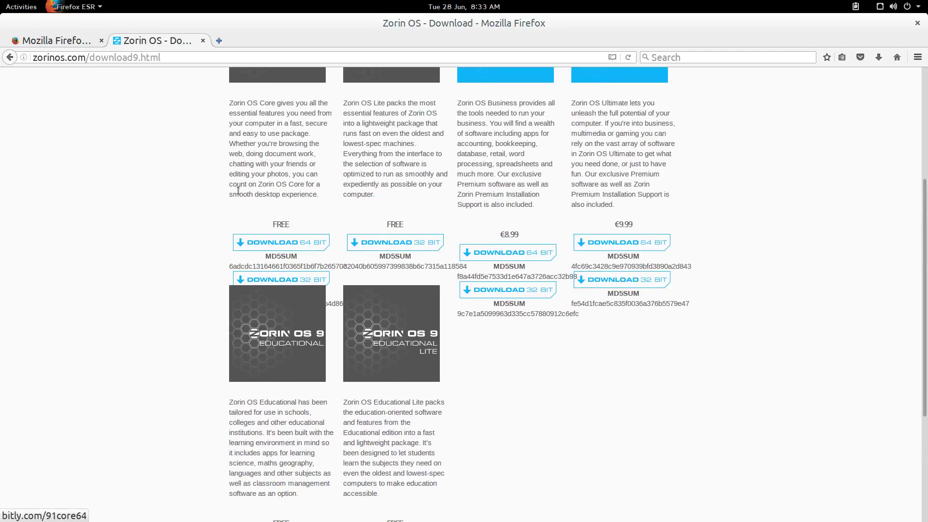
{"action": "scroll", "coordinate": [231, 190], "scroll_direction": "up", "scroll_amount": 4}
{"action": "scroll", "coordinate": [231, 191], "scroll_direction": "up", "scroll_amount": 1}
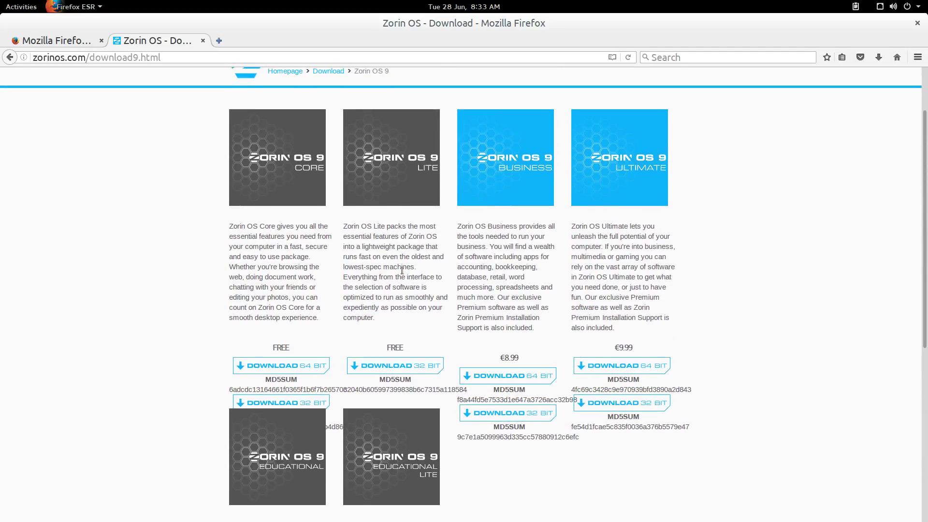
{"action": "scroll", "coordinate": [203, 281], "scroll_direction": "down", "scroll_amount": 12}
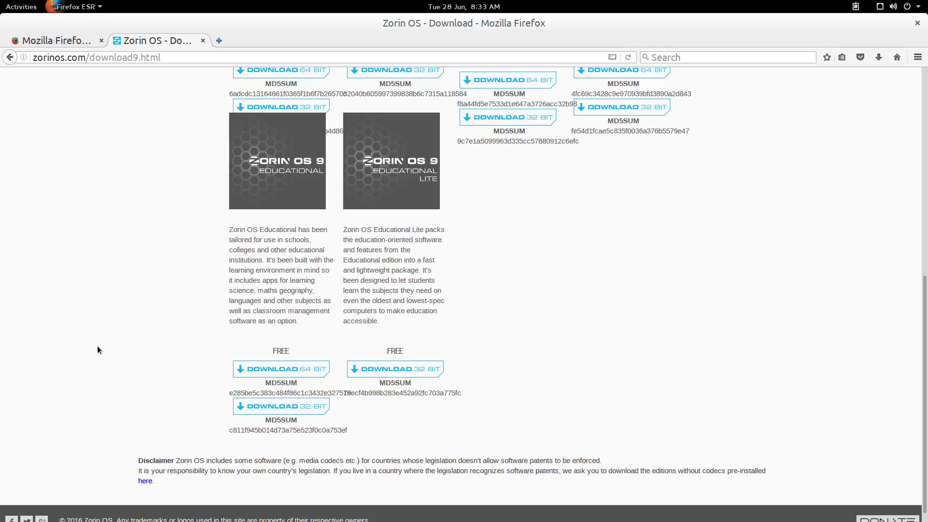
{"action": "scroll", "coordinate": [97, 350], "scroll_direction": "up", "scroll_amount": 12}
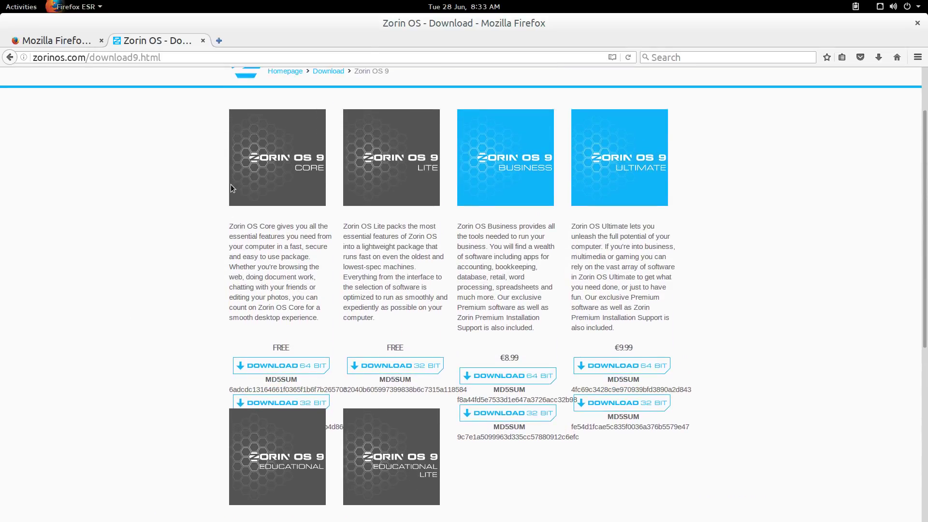
Save the Core 64-bit zorin-os-9.1-core-64.iso download, then close Firefox with both tabs
{"action": "left_click", "coordinate": [307, 366]}
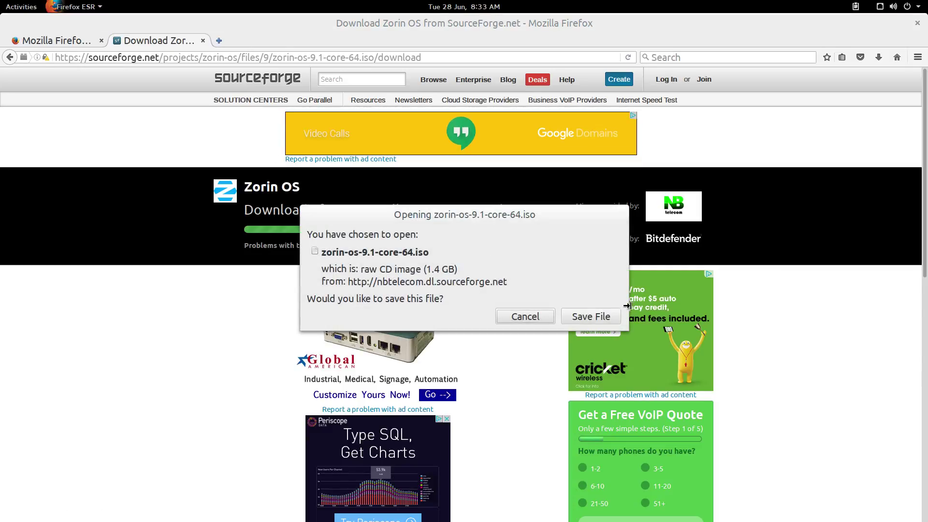
{"action": "left_click", "coordinate": [524, 317]}
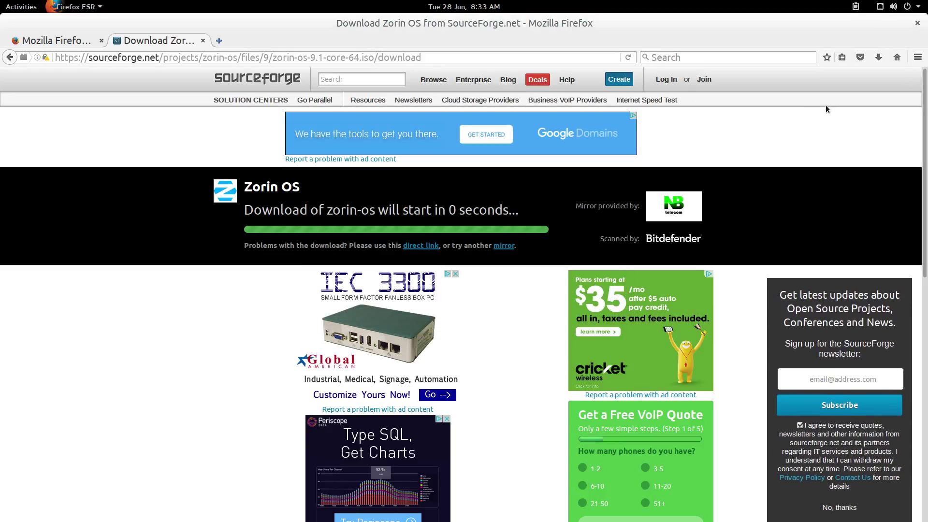
{"action": "left_click", "coordinate": [918, 25]}
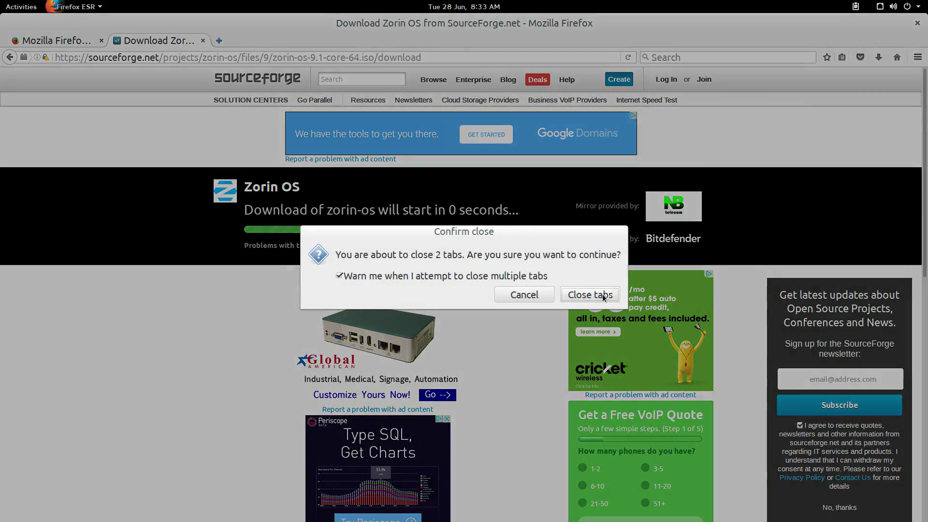
{"action": "left_click", "coordinate": [595, 294]}
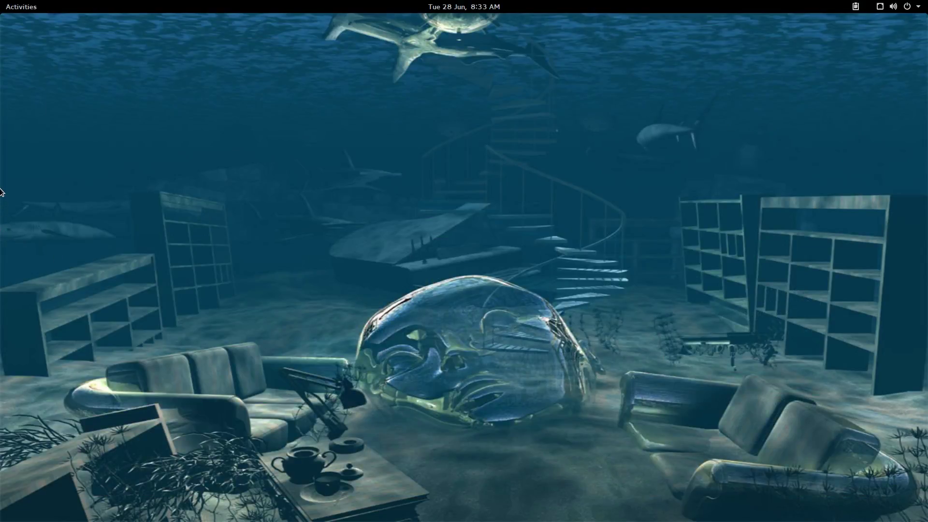
Open the Downloads folder in Files to check for the ISO, then close the window
{"action": "left_click", "coordinate": [17, 7]}
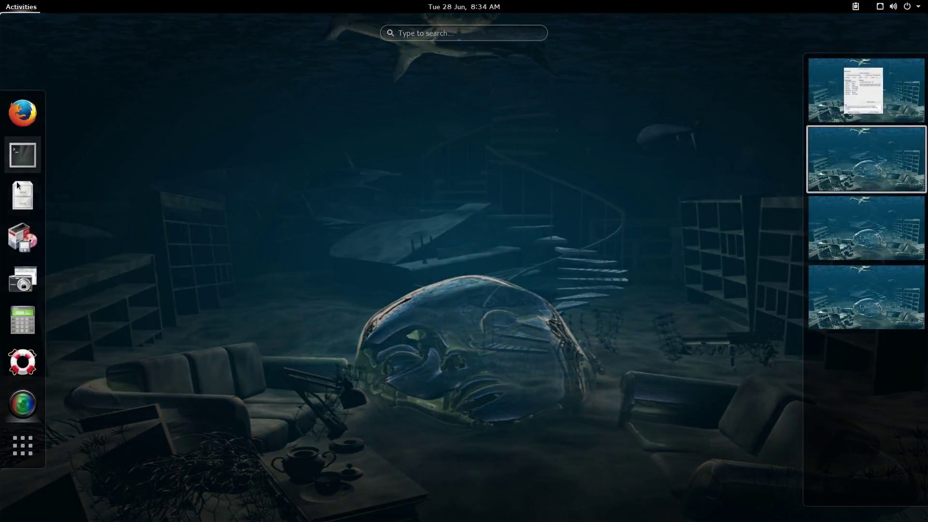
{"action": "left_click", "coordinate": [21, 195]}
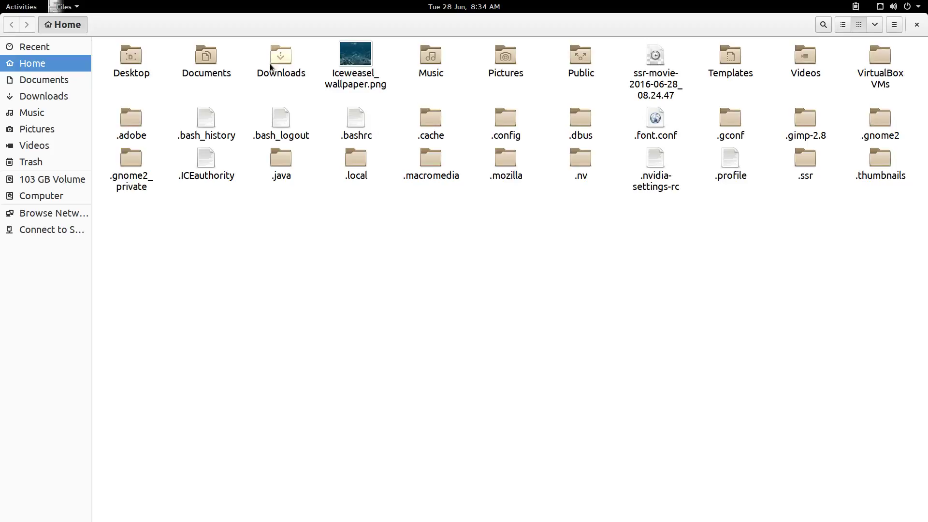
{"action": "double_click", "coordinate": [280, 57]}
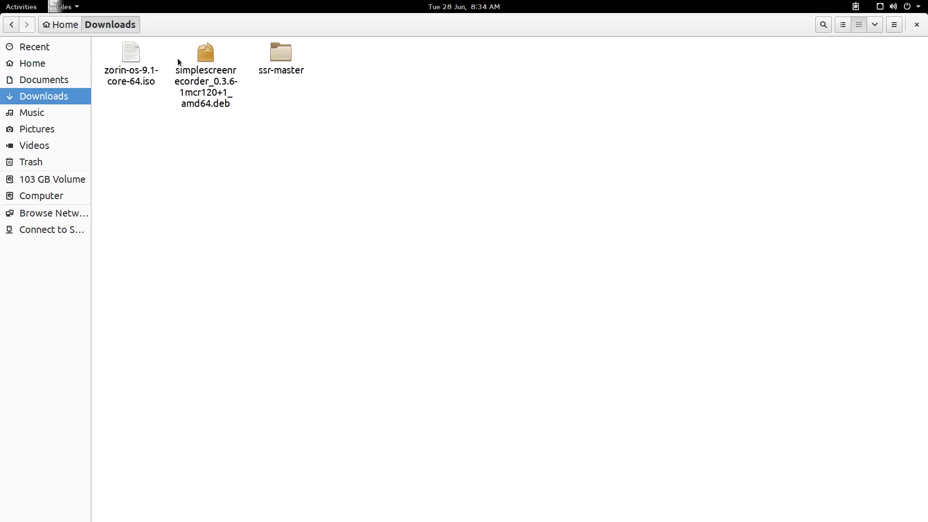
{"action": "left_click", "coordinate": [916, 25]}
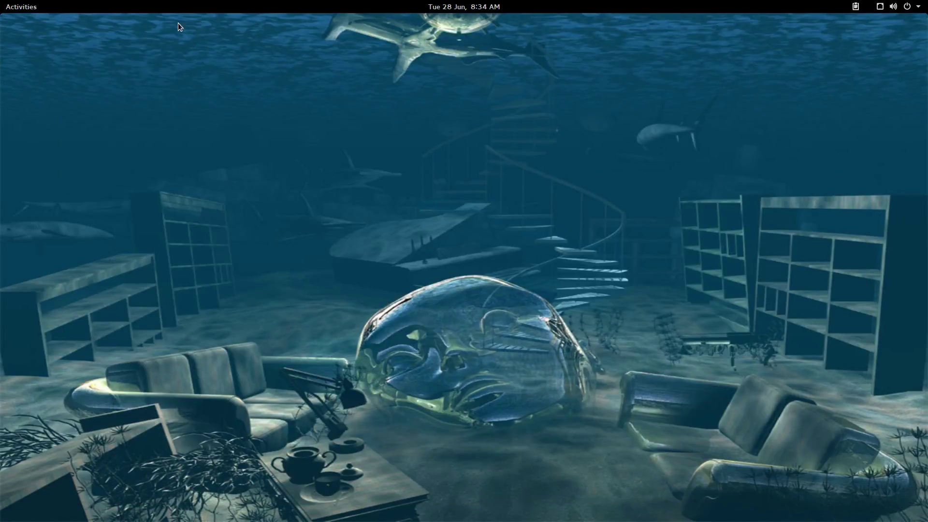
Reopen Files, view the Downloads folder's properties, then close the dialog and the window
{"action": "left_click", "coordinate": [34, 7]}
{"action": "left_click", "coordinate": [28, 188]}
{"action": "double_click", "coordinate": [280, 59]}
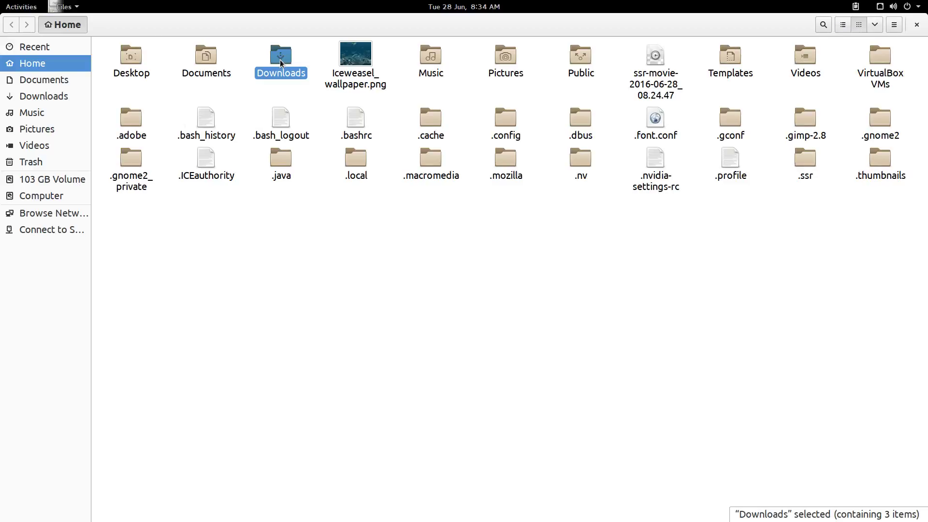
{"action": "right_click", "coordinate": [144, 57]}
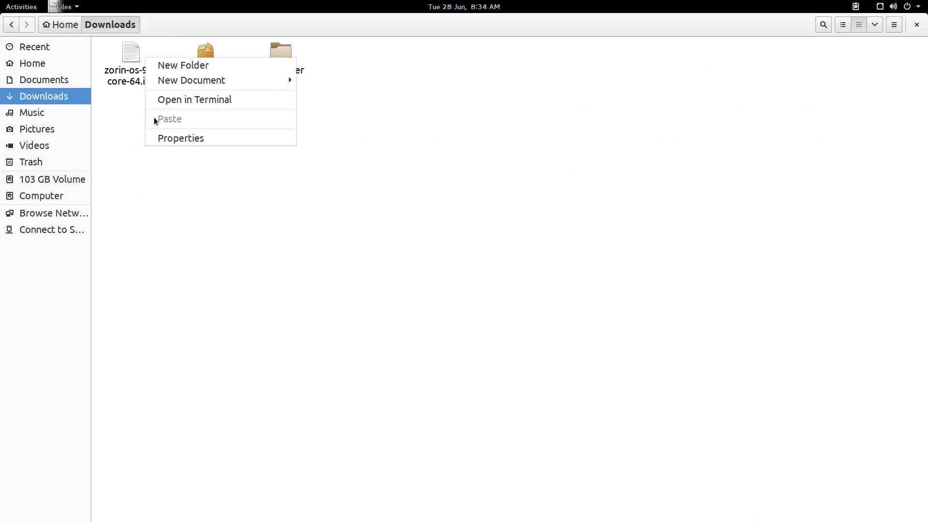
{"action": "left_click", "coordinate": [174, 140]}
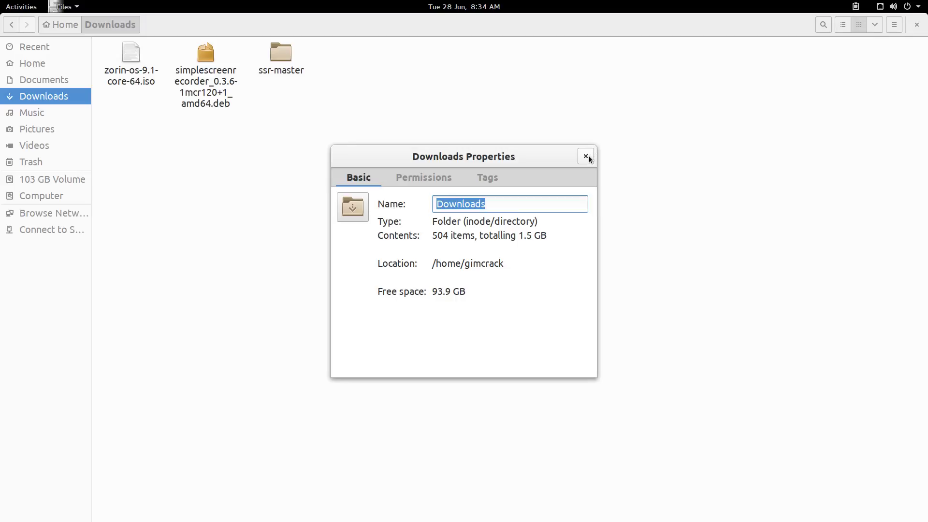
{"action": "left_click", "coordinate": [588, 155]}
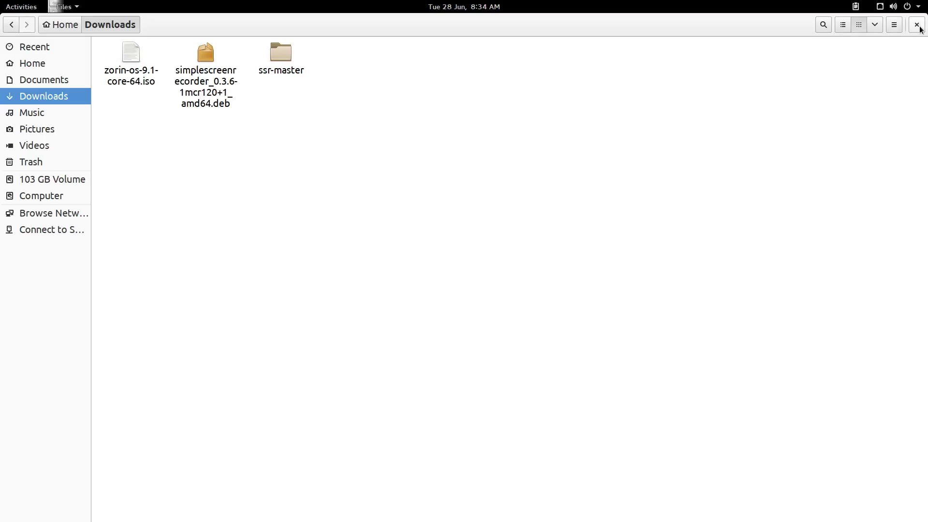
{"action": "left_click", "coordinate": [917, 25]}
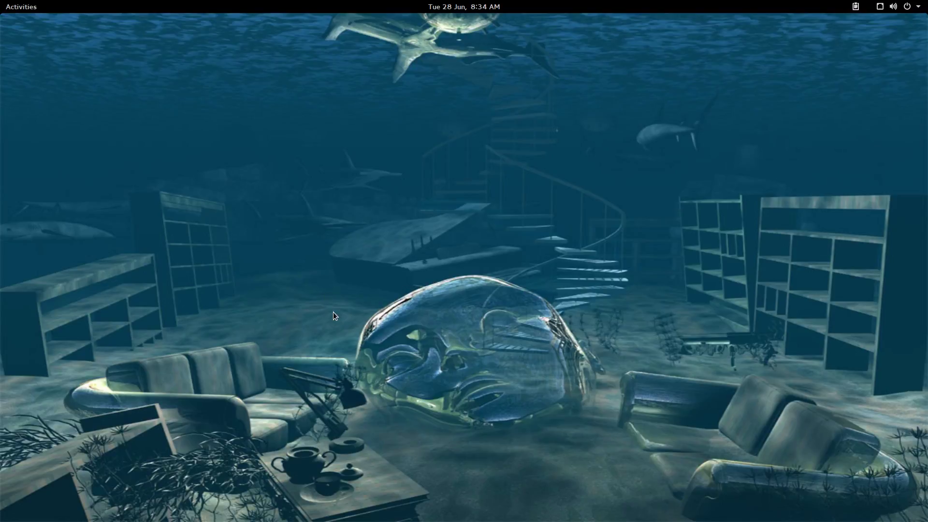
Launch VirtualBox from Show Applications, ignore the inaccessible-media warning, and reposition the manager window
{"action": "left_click", "coordinate": [19, 7]}
{"action": "left_click", "coordinate": [27, 457]}
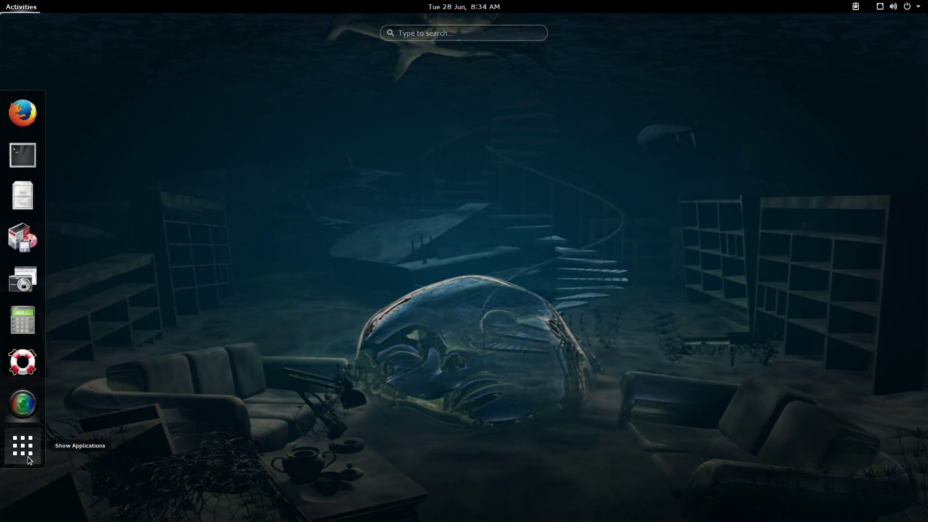
{"action": "scroll", "coordinate": [329, 342], "scroll_direction": "down", "scroll_amount": 3}
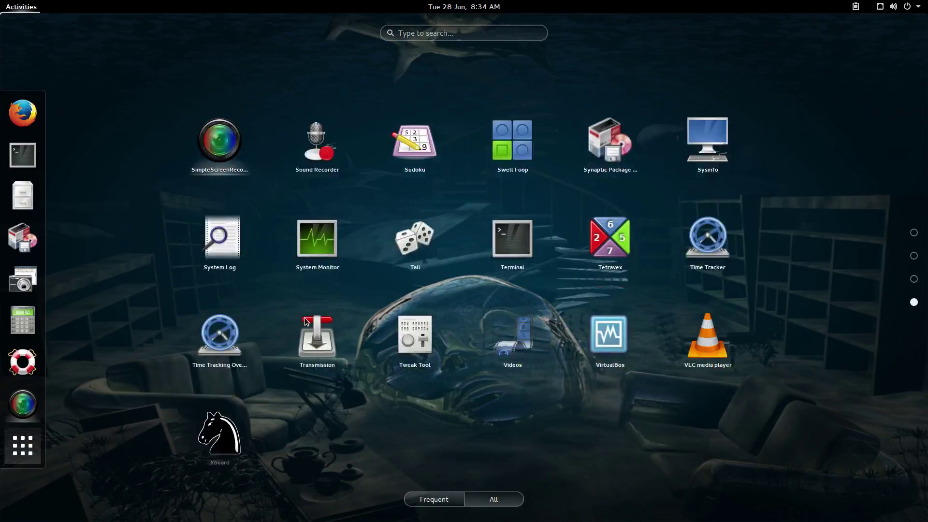
{"action": "left_click", "coordinate": [592, 304]}
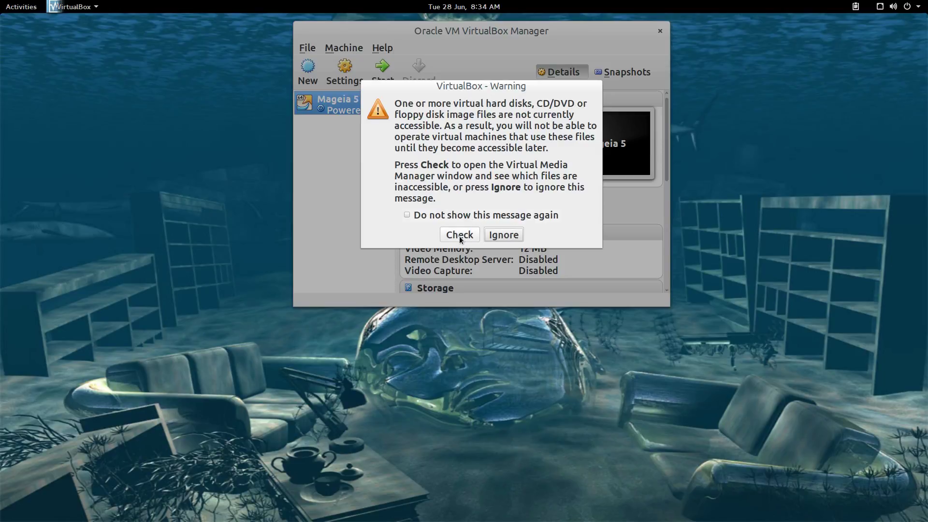
{"action": "left_click", "coordinate": [500, 235]}
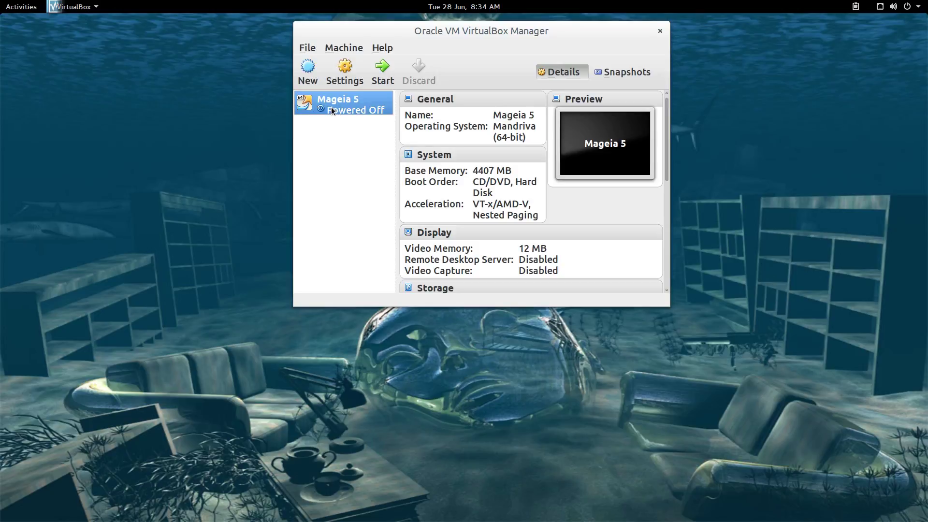
{"action": "left_click_drag", "start_coordinate": [453, 33], "coordinate": [419, 109]}
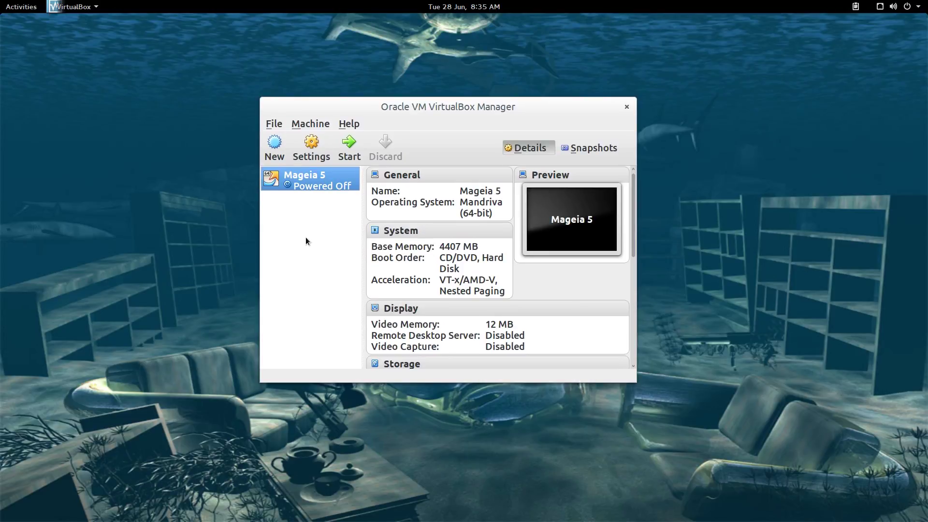
Remove the Mageia 5 machine and delete all its files
{"action": "right_click", "coordinate": [309, 181]}
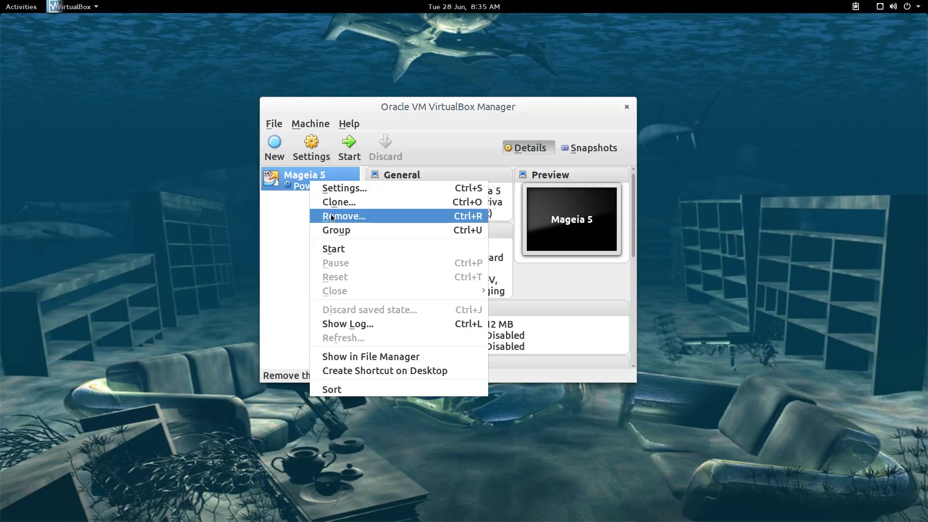
{"action": "left_click", "coordinate": [332, 215]}
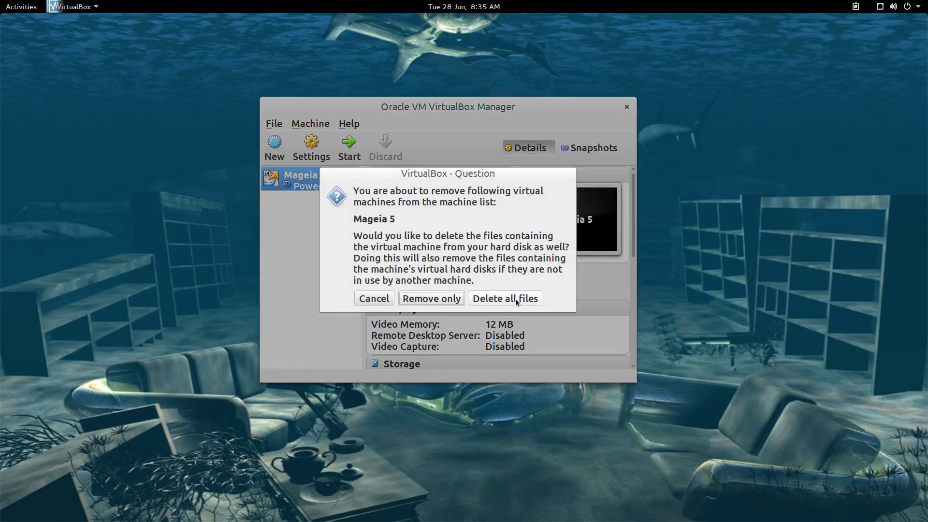
{"action": "left_click", "coordinate": [520, 298]}
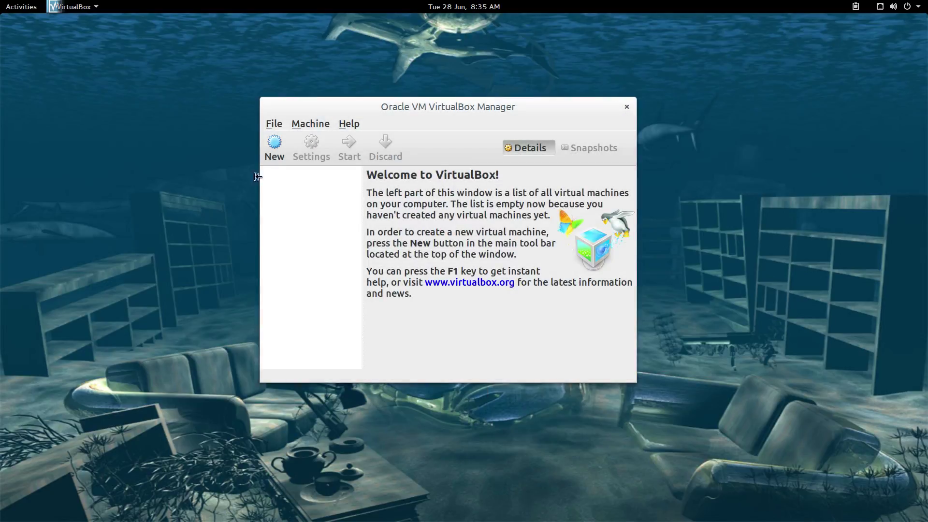
Start a new VM named Zorin, type Linux Debian (64-bit), with memory raised to 4096 MB
{"action": "left_click", "coordinate": [275, 145]}
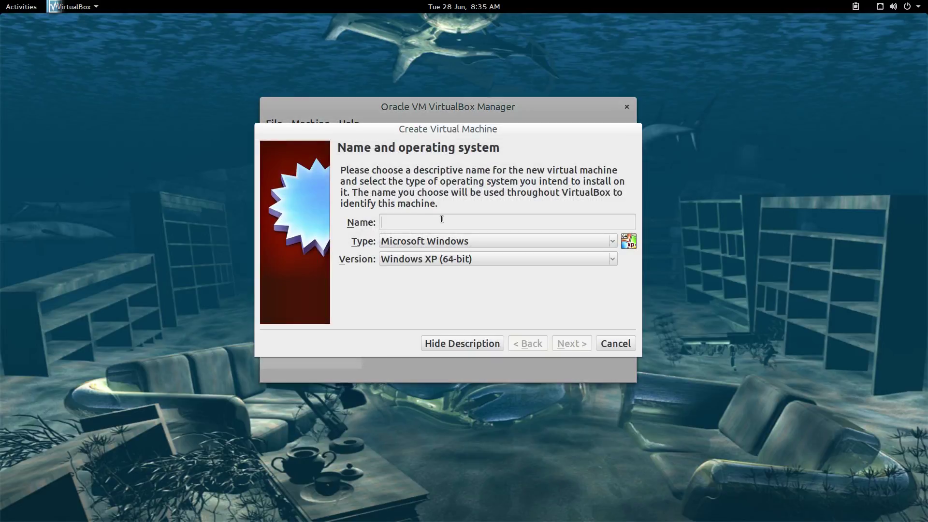
{"action": "type", "text": "Zorin"}
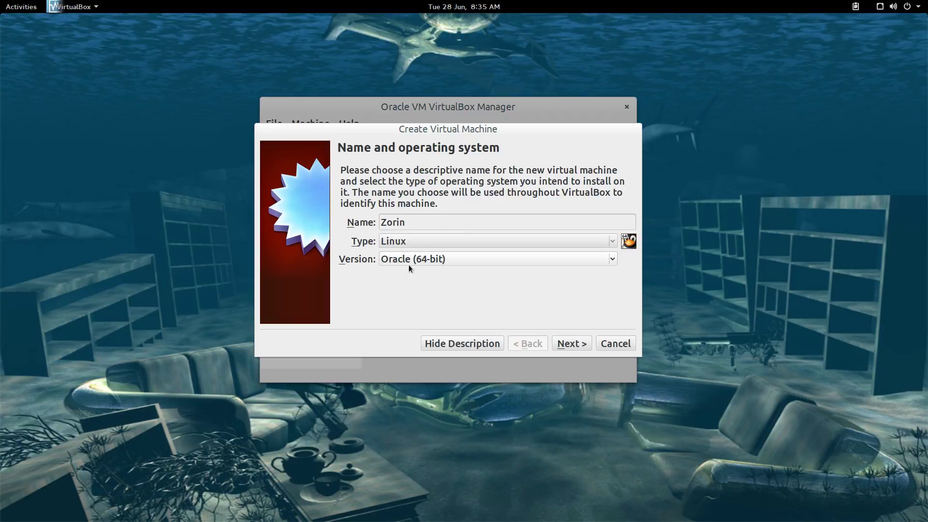
{"action": "left_click", "coordinate": [612, 260]}
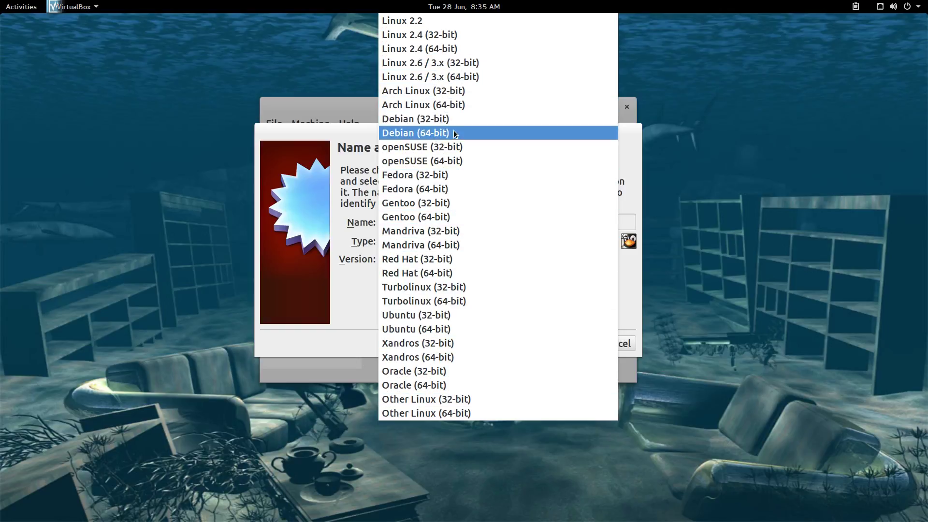
{"action": "left_click", "coordinate": [428, 132]}
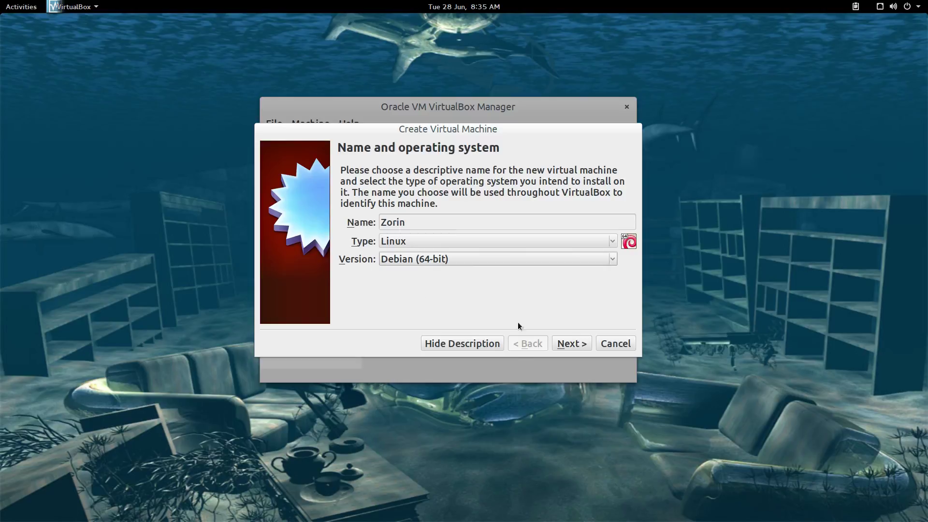
{"action": "left_click", "coordinate": [569, 344]}
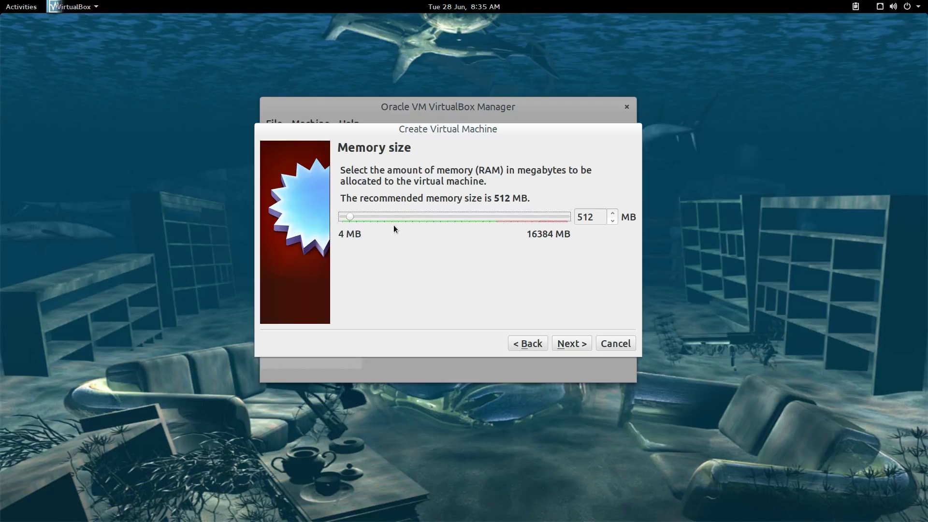
{"action": "left_click_drag", "start_coordinate": [348, 216], "coordinate": [395, 220]}
Give it a new dynamically allocated VDI disk of about 20.90 GB and create the machine
{"action": "left_click", "coordinate": [572, 343]}
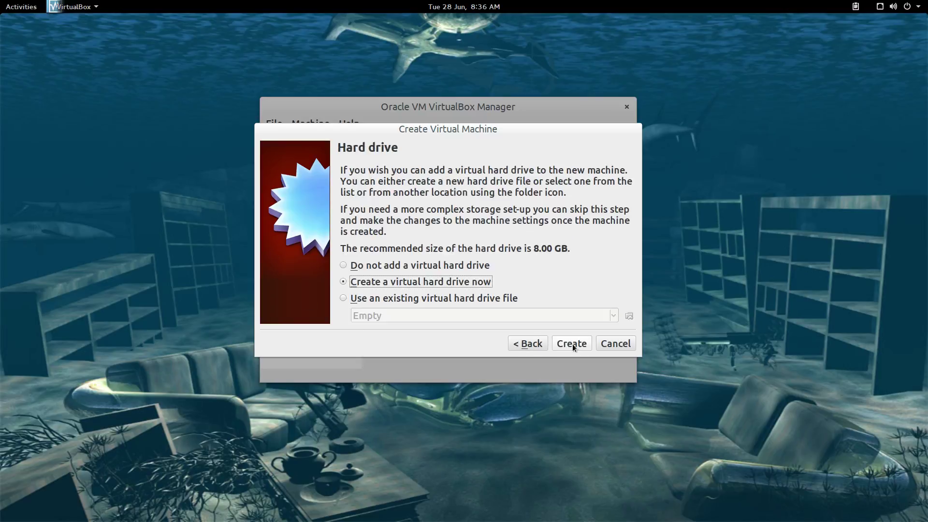
{"action": "left_click", "coordinate": [571, 344]}
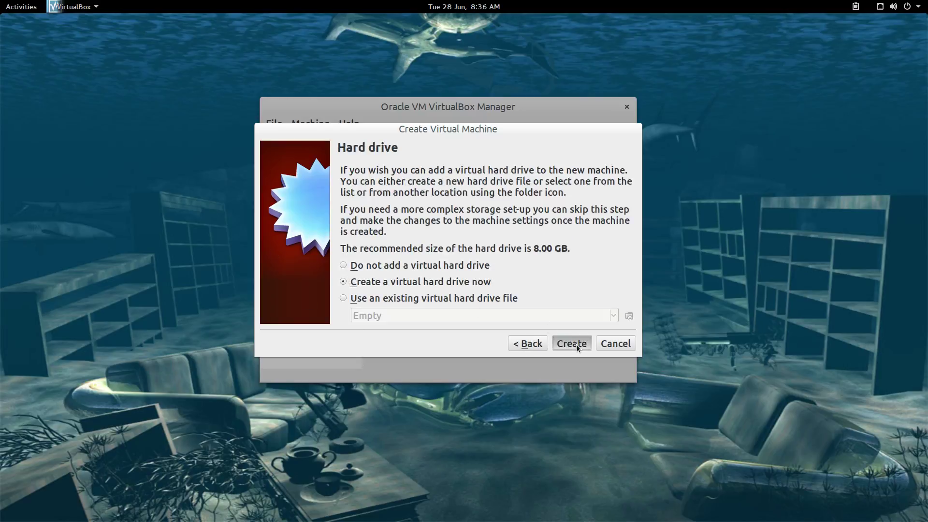
{"action": "left_click", "coordinate": [616, 356]}
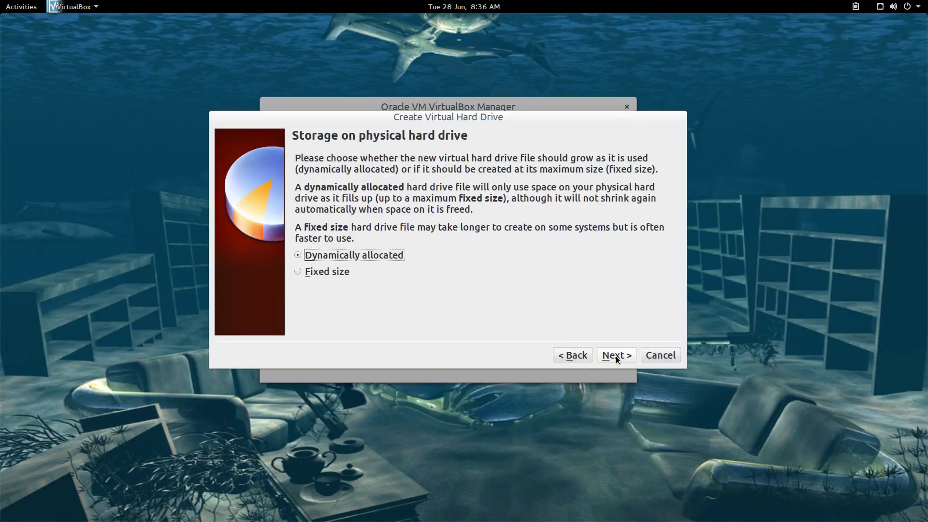
{"action": "left_click", "coordinate": [616, 358]}
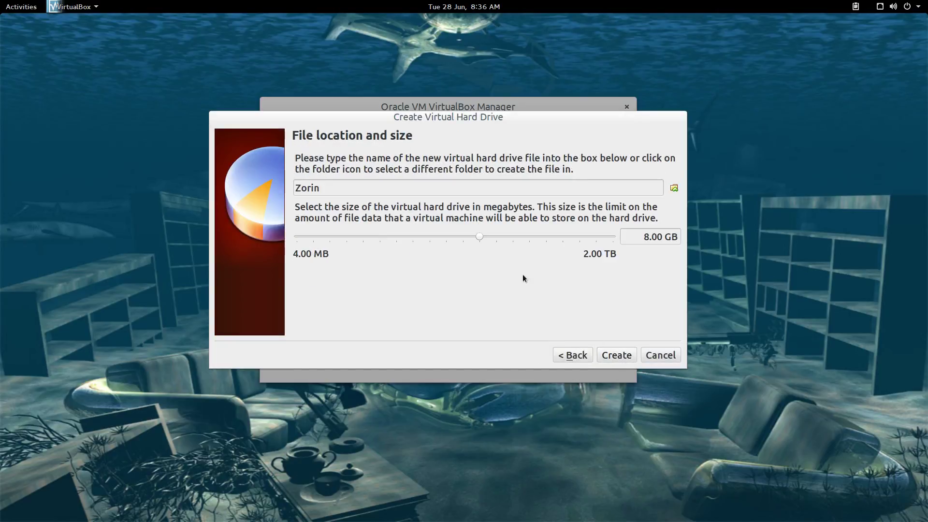
{"action": "left_click_drag", "start_coordinate": [479, 237], "coordinate": [502, 236]}
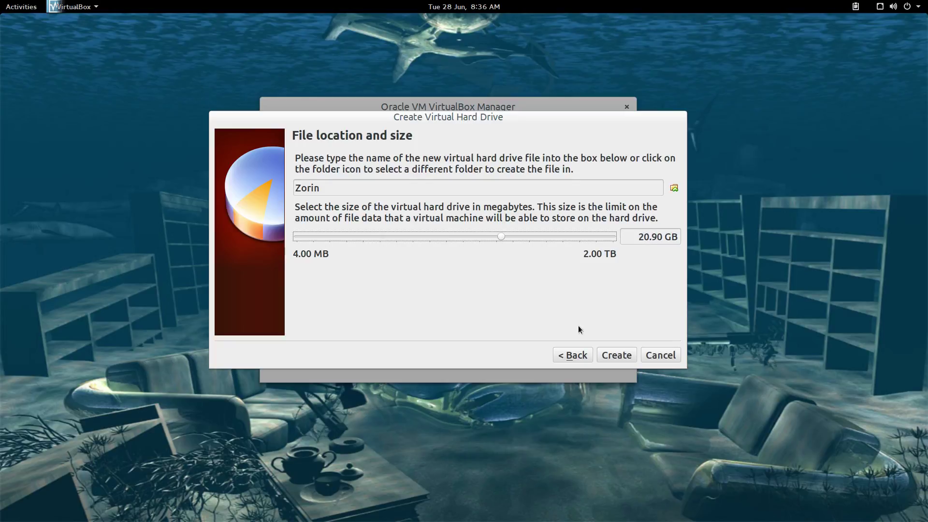
{"action": "left_click", "coordinate": [615, 355]}
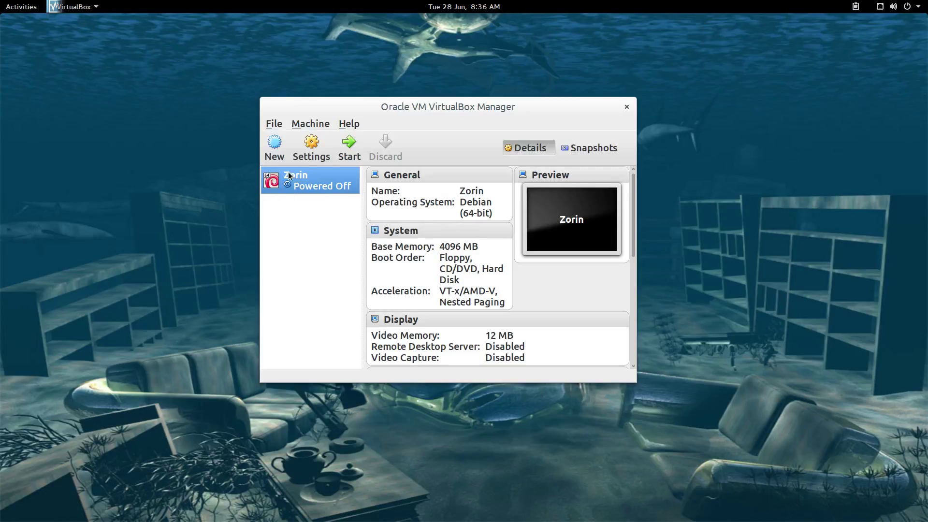
In the Zorin settings, load zorin-os-9.1-core-64.iso into the empty IDE CD/DVD drive
{"action": "left_click", "coordinate": [306, 145]}
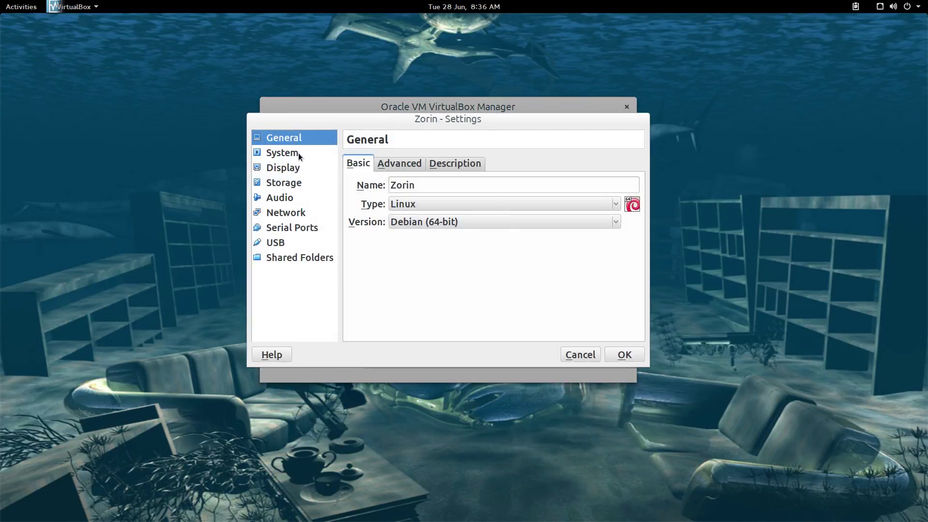
{"action": "left_click", "coordinate": [296, 154]}
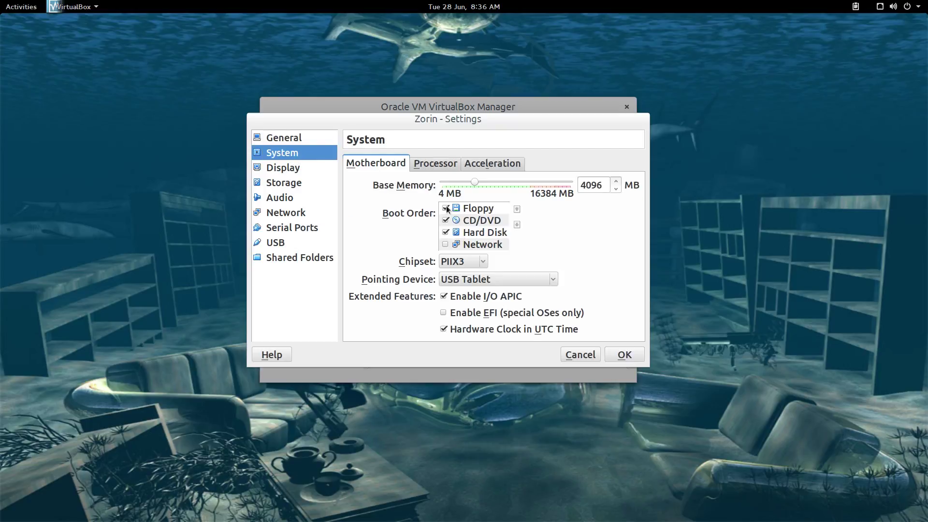
{"action": "left_click", "coordinate": [447, 209]}
{"action": "left_click", "coordinate": [300, 169]}
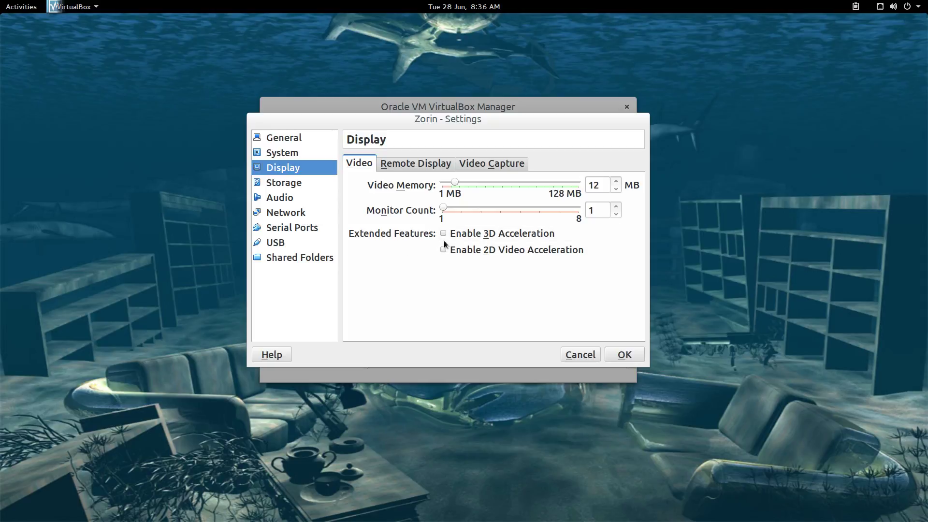
{"action": "left_click", "coordinate": [296, 183]}
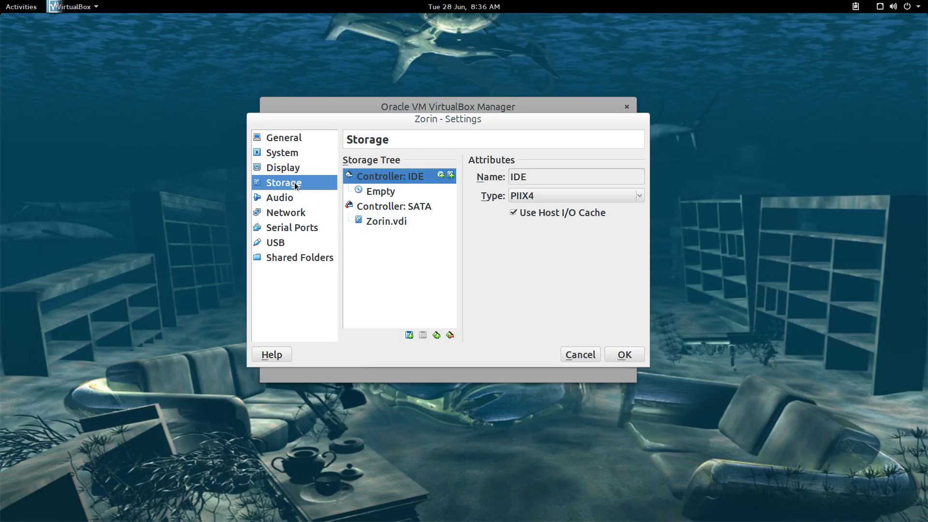
{"action": "left_click", "coordinate": [386, 192]}
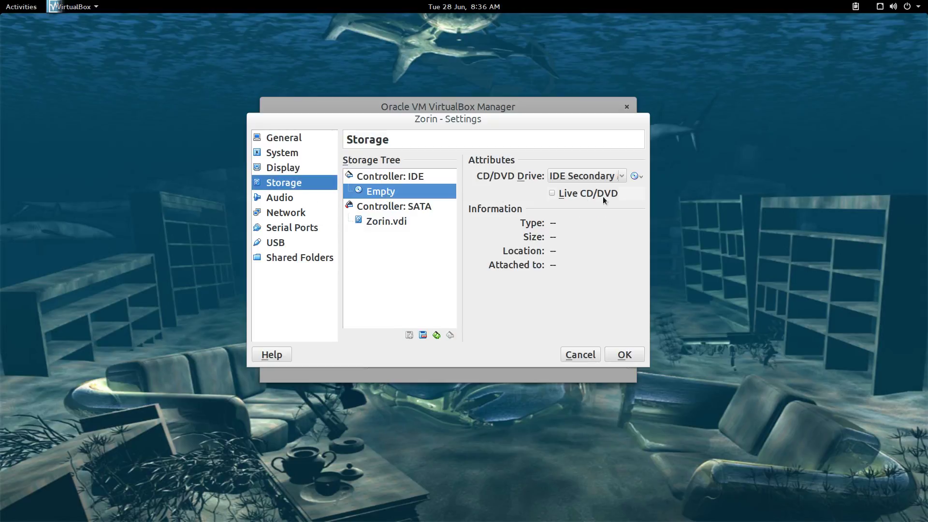
{"action": "left_click", "coordinate": [636, 176]}
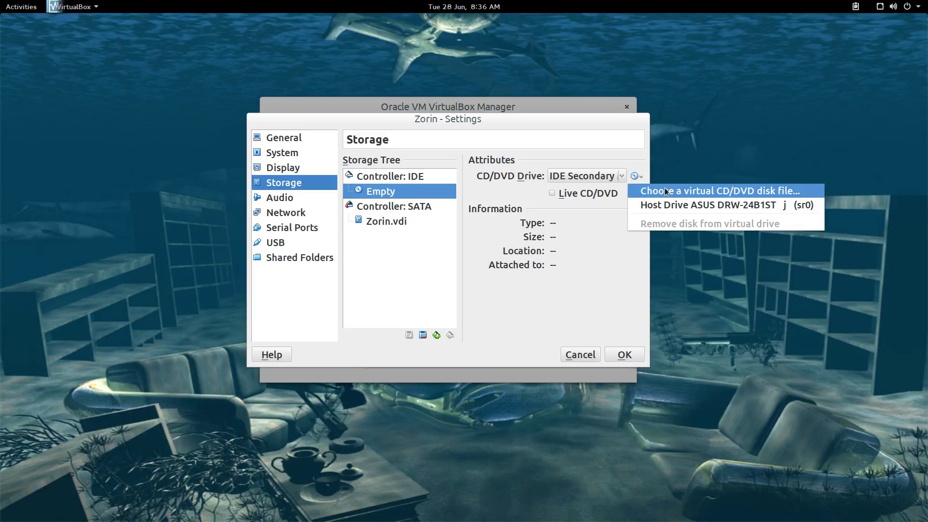
{"action": "left_click", "coordinate": [666, 190]}
{"action": "left_click", "coordinate": [456, 165]}
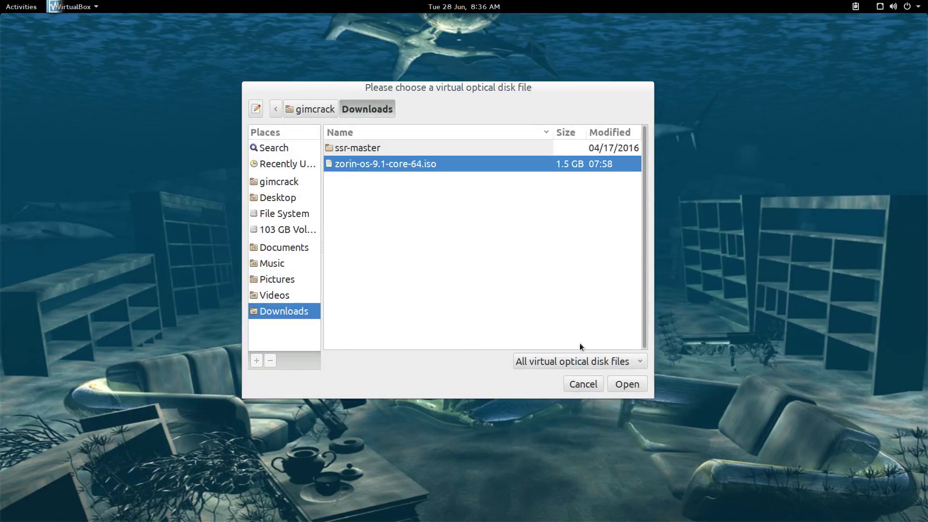
{"action": "left_click", "coordinate": [626, 385]}
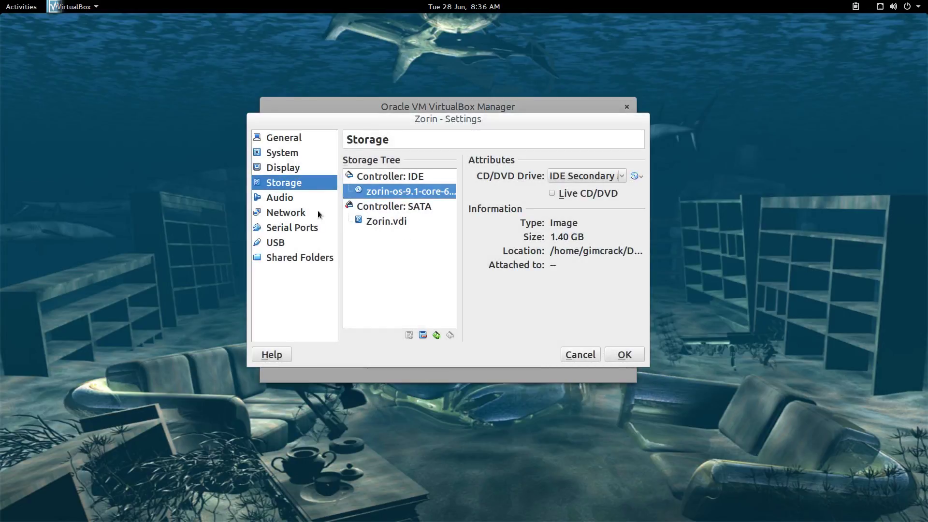
Attach the network adapter as a Bridged Adapter on eth0 and save the settings
{"action": "left_click", "coordinate": [295, 199]}
{"action": "left_click", "coordinate": [292, 213]}
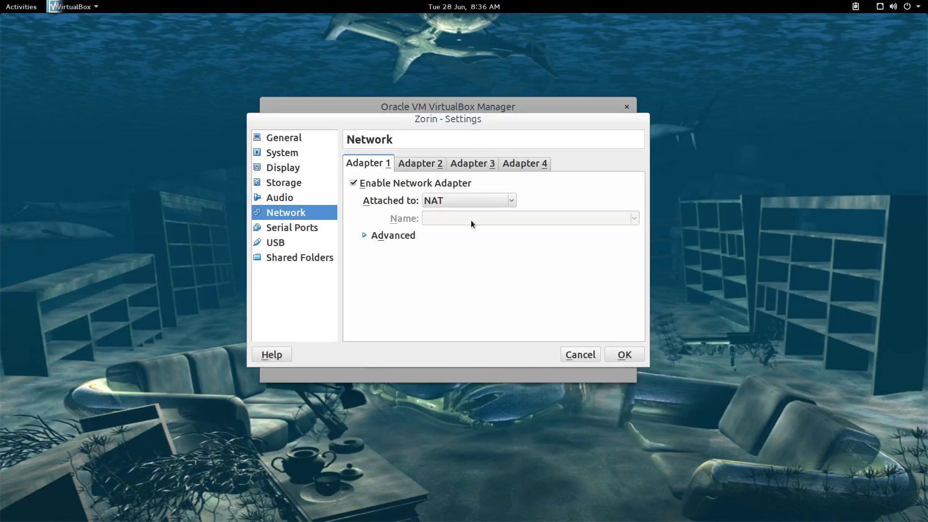
{"action": "left_click", "coordinate": [510, 203]}
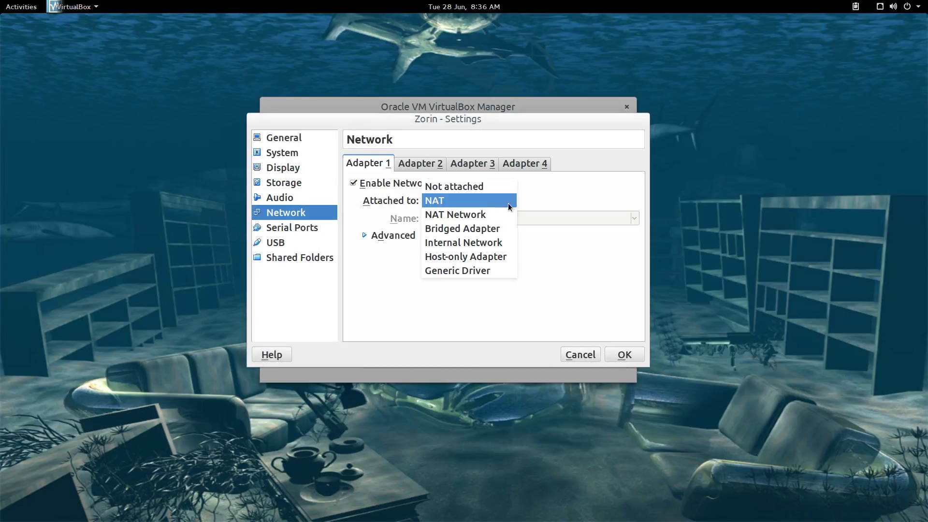
{"action": "left_click", "coordinate": [489, 230]}
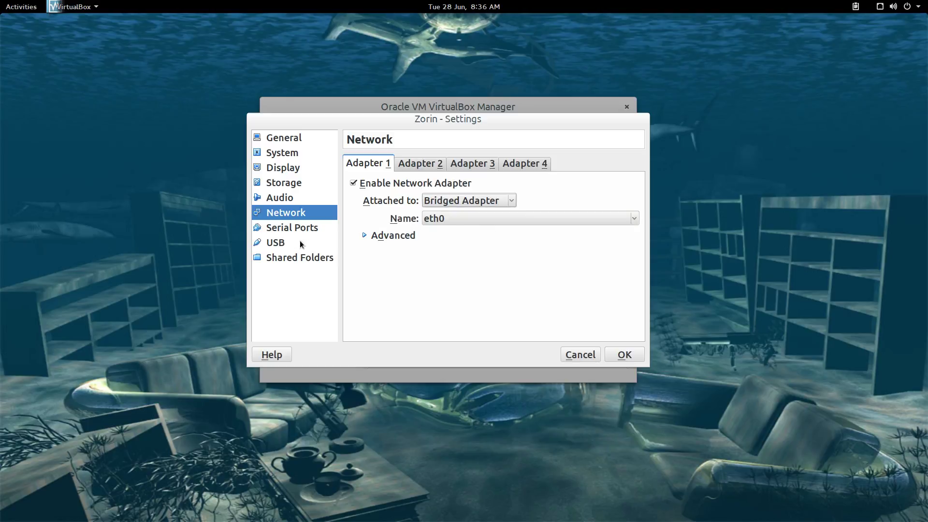
{"action": "left_click", "coordinate": [624, 353]}
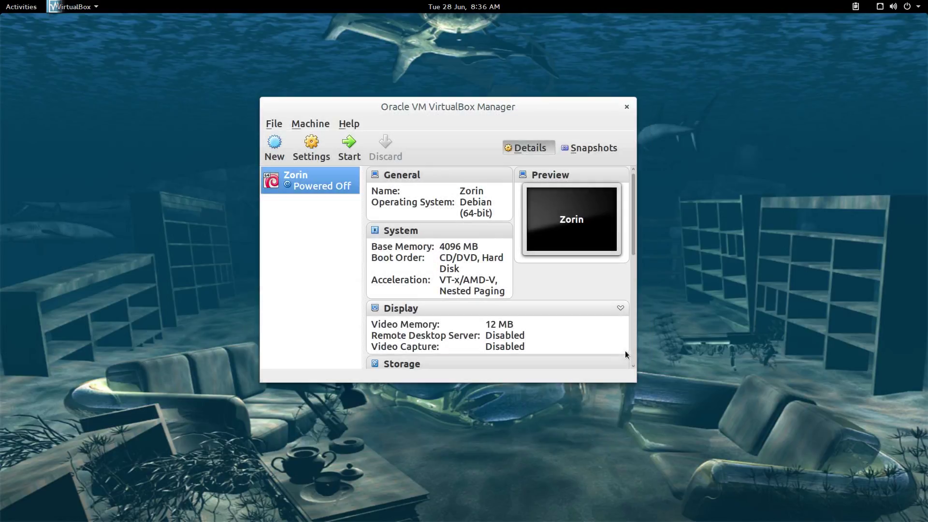
Start the Zorin VM and switch its window to fullscreen mode
{"action": "left_click_drag", "start_coordinate": [460, 108], "coordinate": [465, 92]}
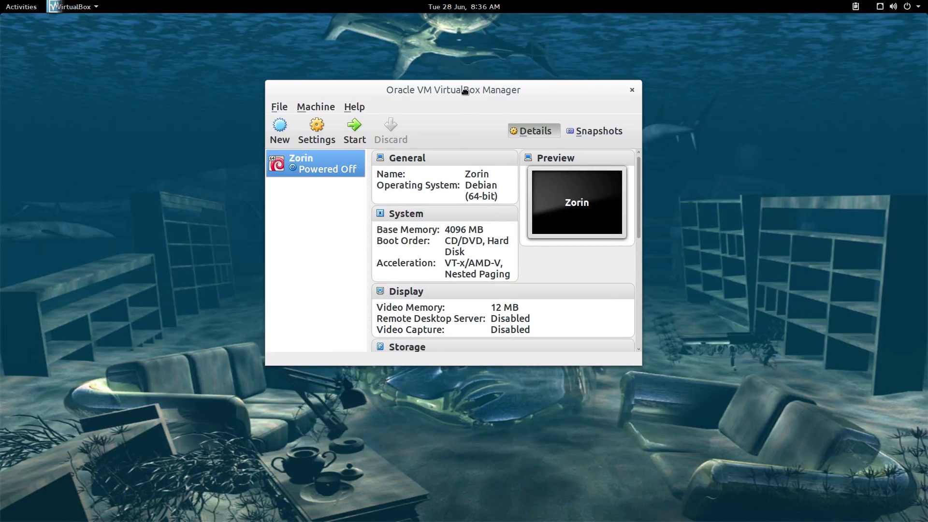
{"action": "left_click_drag", "start_coordinate": [466, 91], "coordinate": [464, 84]}
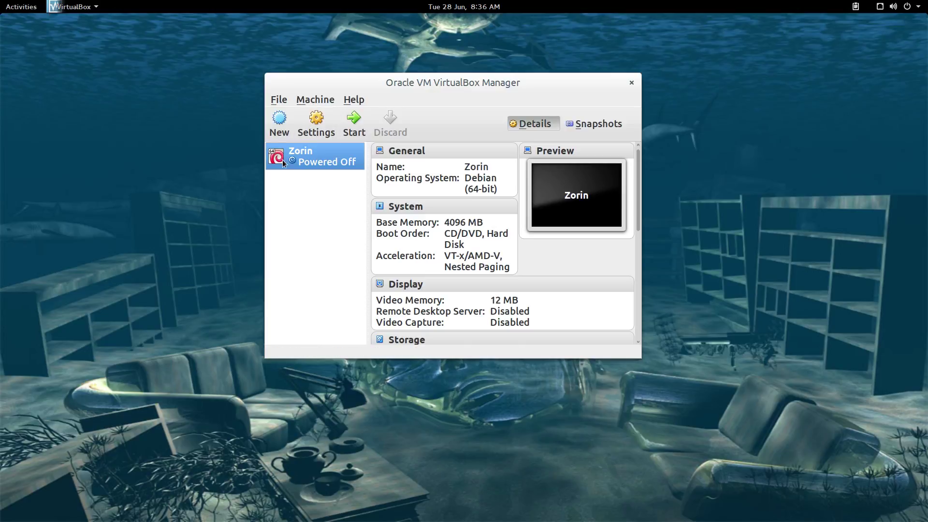
{"action": "left_click", "coordinate": [354, 124]}
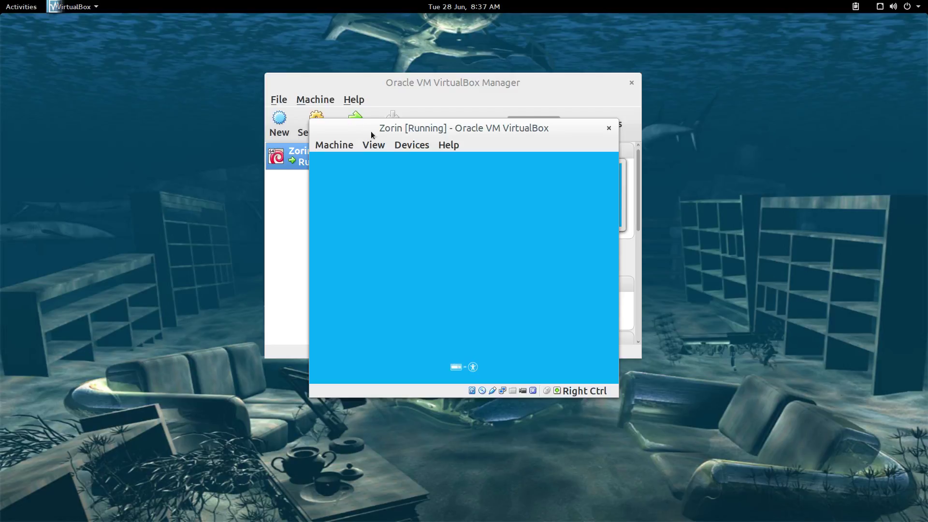
{"action": "left_click", "coordinate": [377, 145]}
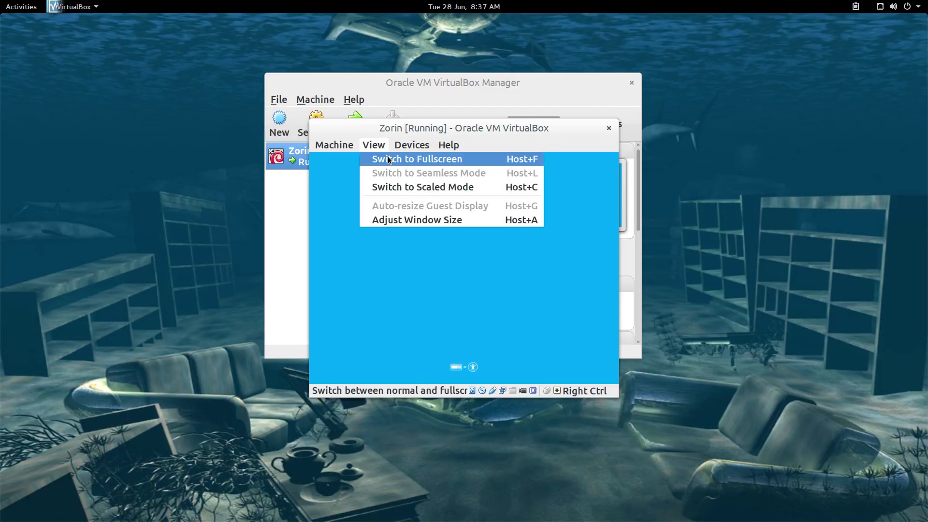
{"action": "left_click", "coordinate": [388, 158]}
{"action": "left_click", "coordinate": [494, 331]}
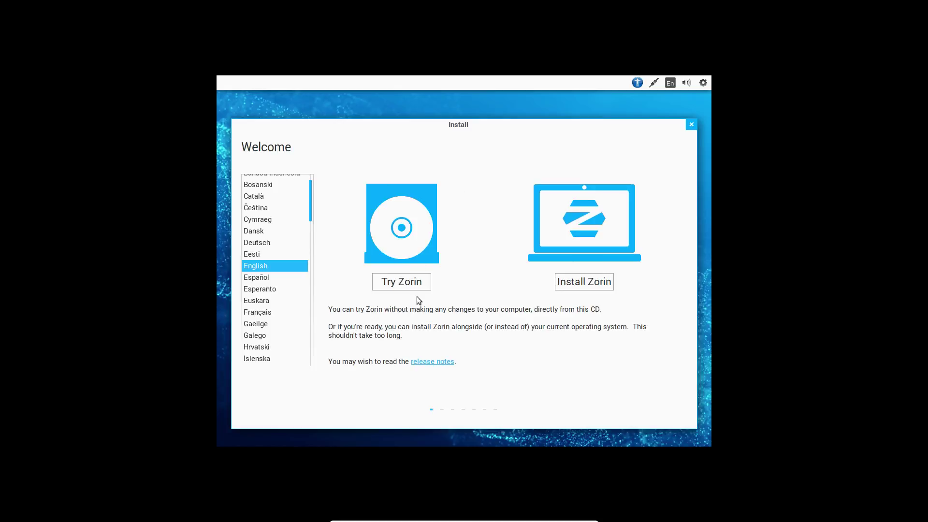
Begin installing Zorin from the Welcome page with English selected
{"action": "left_click", "coordinate": [592, 282]}
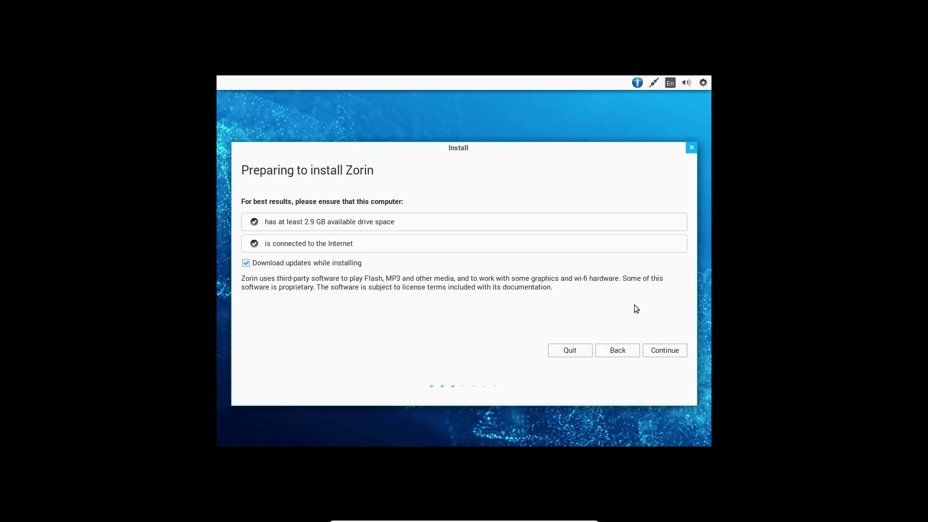
Continue past the Preparing to install Zorin checklist
{"action": "left_click", "coordinate": [664, 352]}
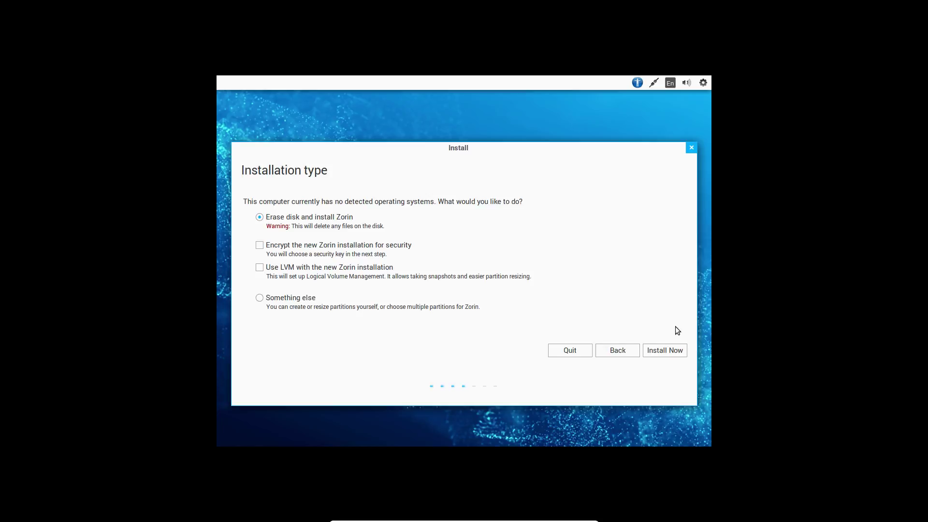
Confirm erasing the disk, then accept Indianapolis as location and English (US) keyboard
{"action": "left_click", "coordinate": [665, 350]}
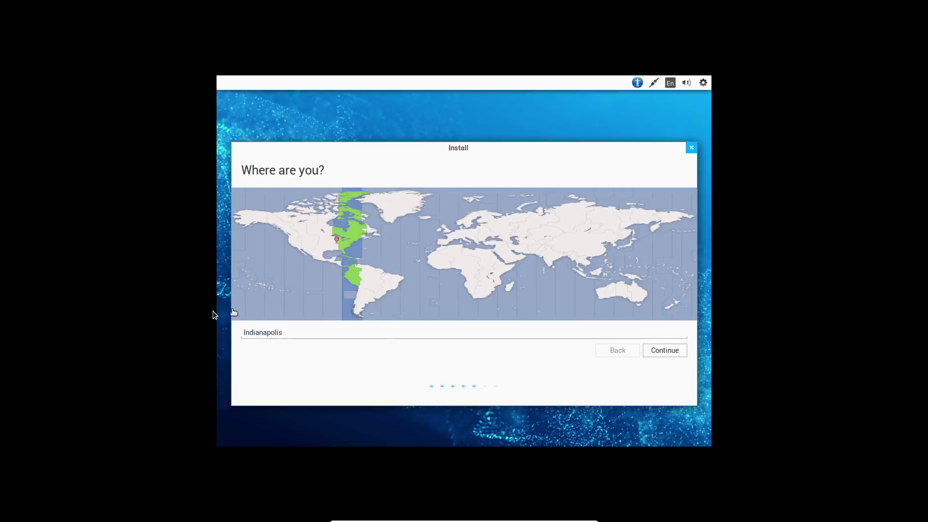
{"action": "left_click", "coordinate": [666, 352]}
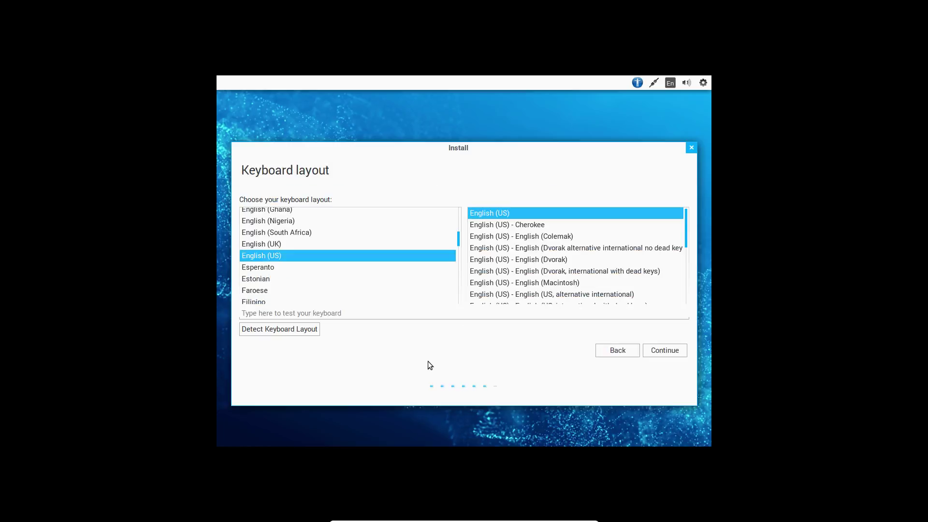
{"action": "left_click", "coordinate": [674, 349]}
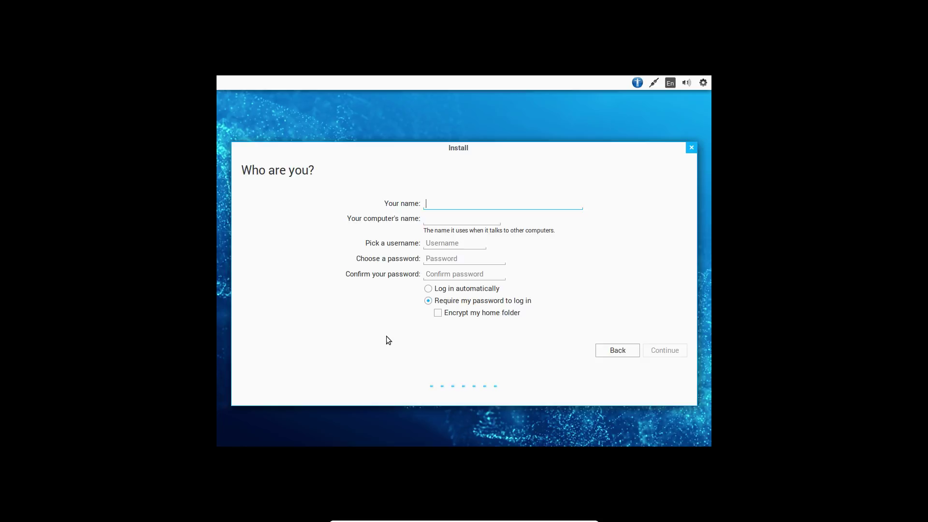
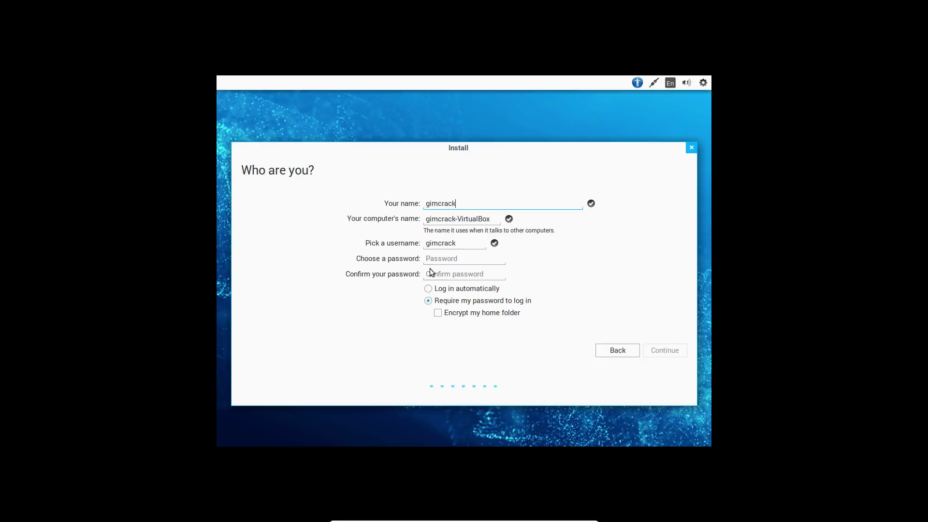
Enter the user's name and a short password twice, choose automatic login, and continue
{"action": "left_click", "coordinate": [438, 258]}
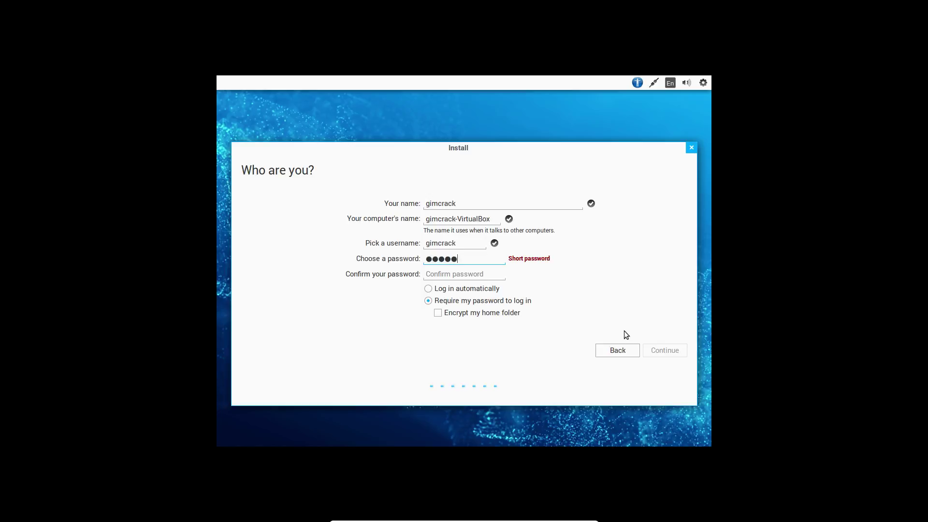
{"action": "left_click", "coordinate": [478, 273]}
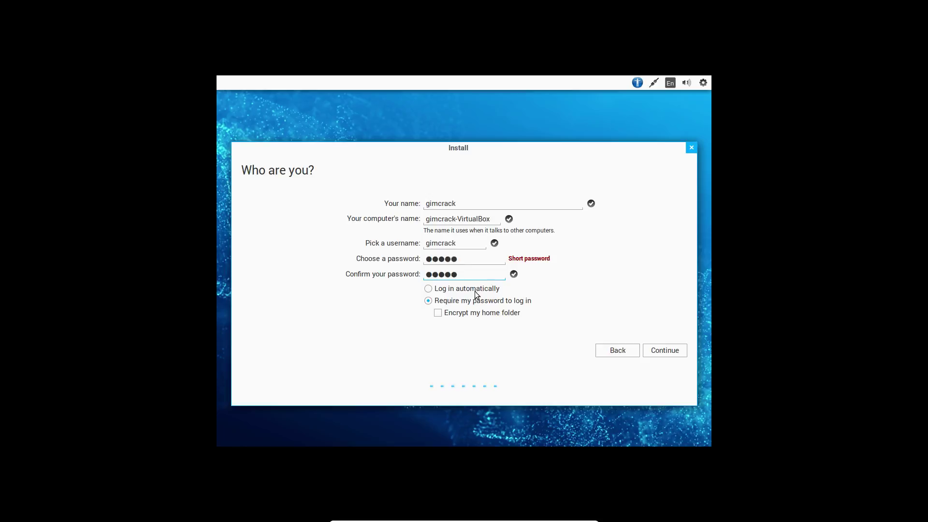
{"action": "left_click", "coordinate": [433, 290]}
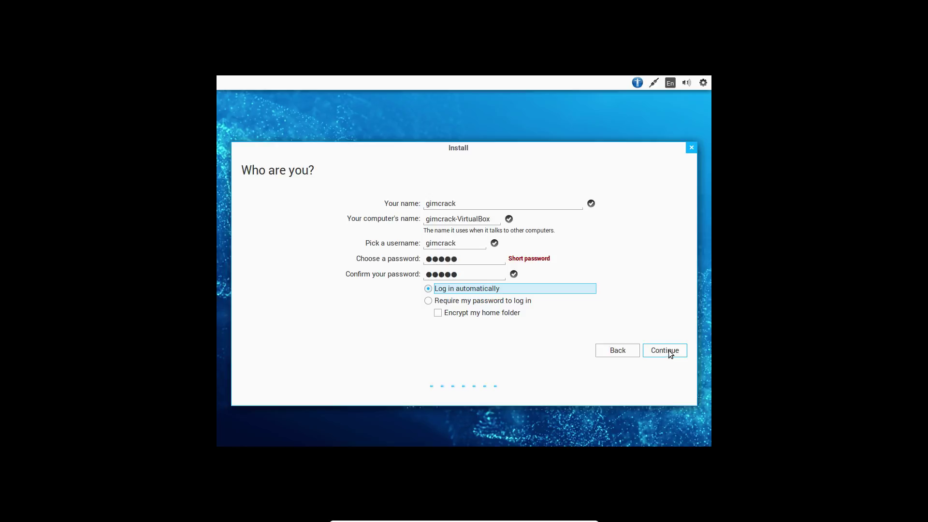
{"action": "left_click", "coordinate": [669, 350]}
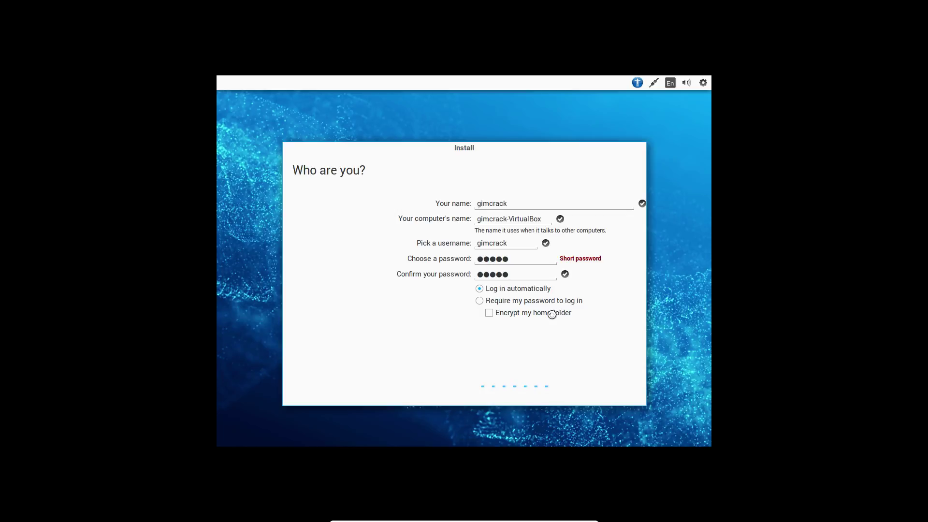
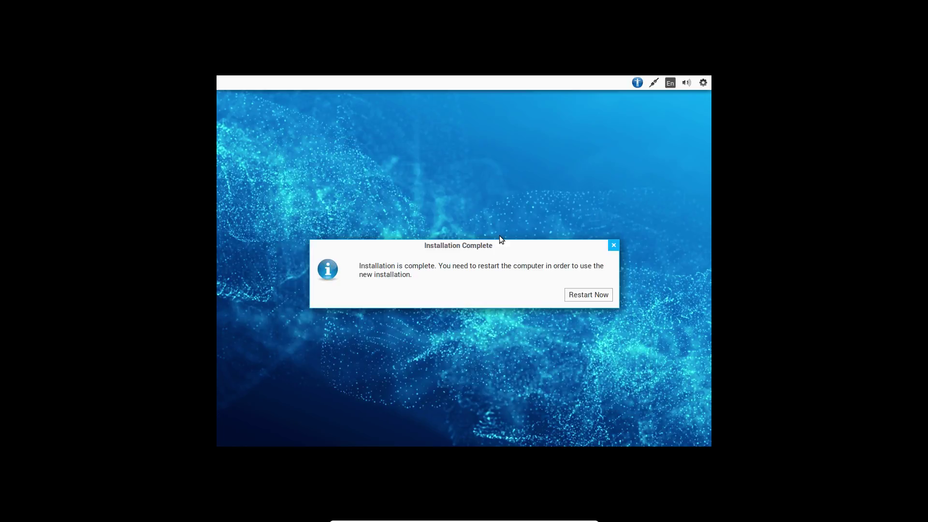
Restart the Zorin VM from the Installation Complete dialog to reach the remove-media prompt
{"action": "left_click", "coordinate": [582, 294]}
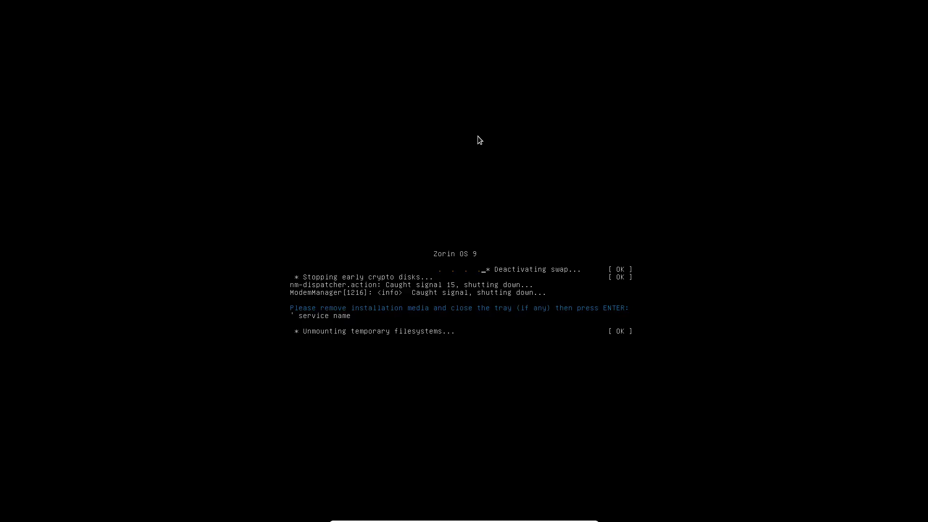
Browse the mini toolbar's Machine, View and Devices menus, cancelling the CD/DVD disk image picker
{"action": "mouse_move", "coordinate": [438, 518]}
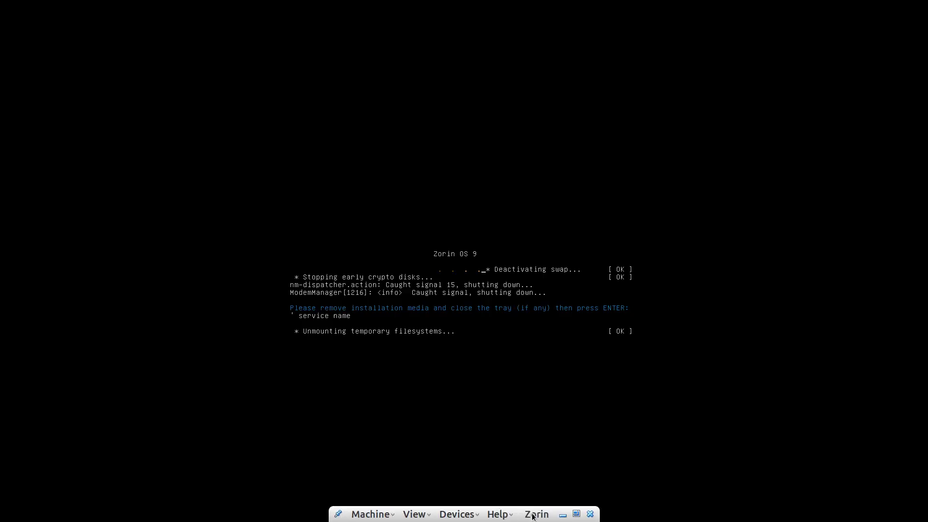
{"action": "left_click", "coordinate": [379, 515]}
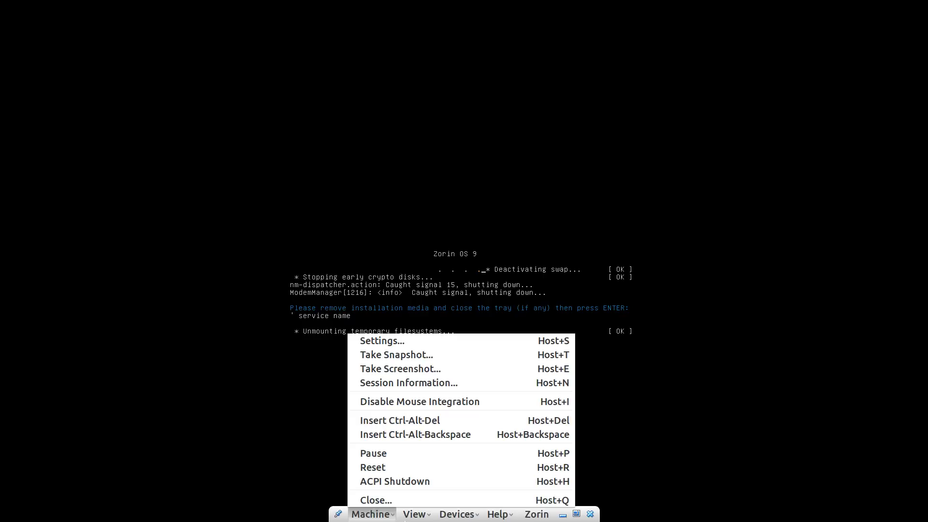
{"action": "left_click", "coordinate": [417, 518]}
{"action": "left_click", "coordinate": [418, 517]}
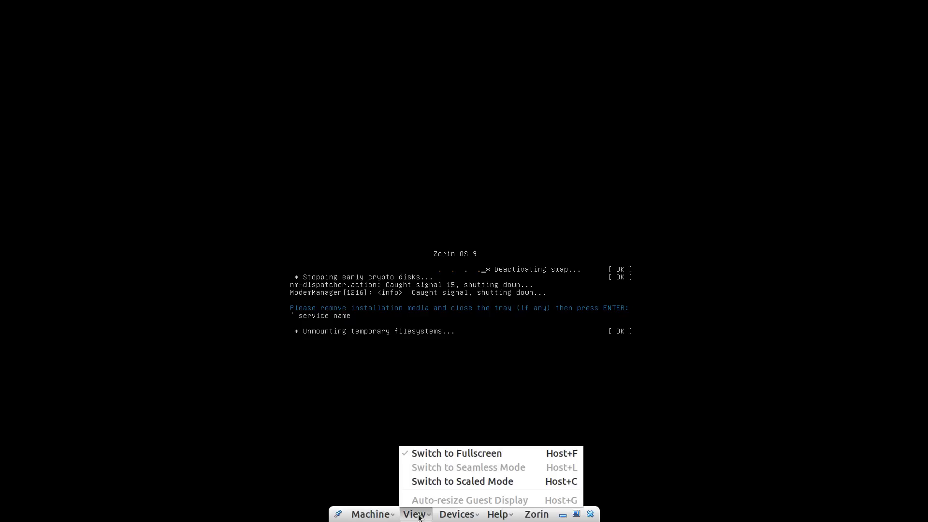
{"action": "left_click", "coordinate": [401, 398]}
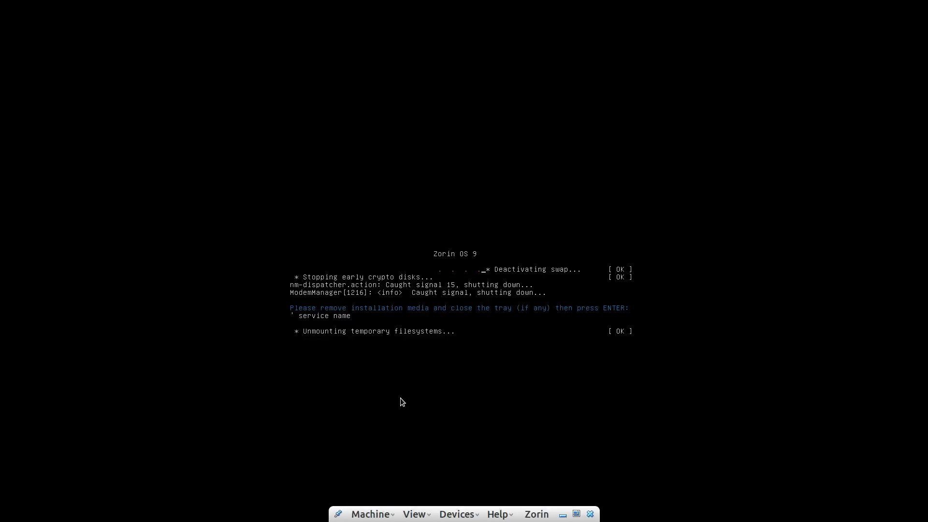
{"action": "left_click", "coordinate": [454, 515]}
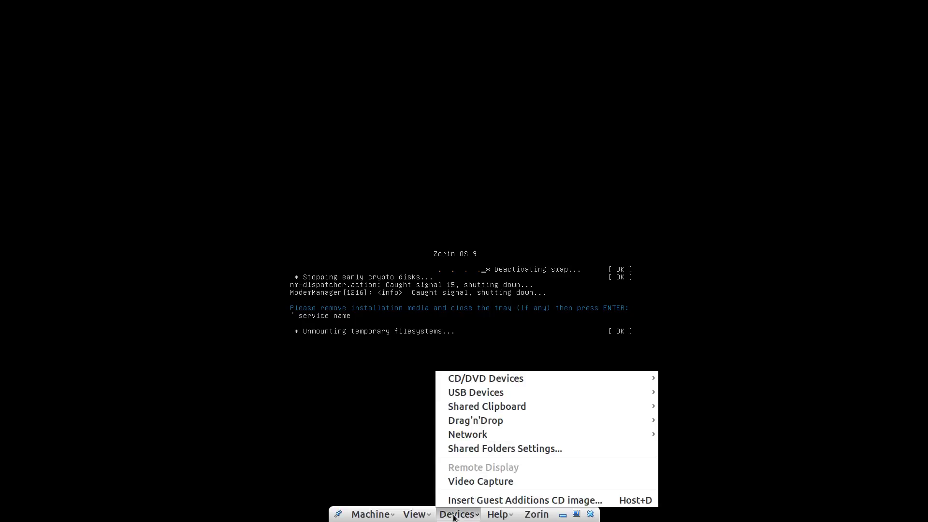
{"action": "mouse_move", "coordinate": [479, 395]}
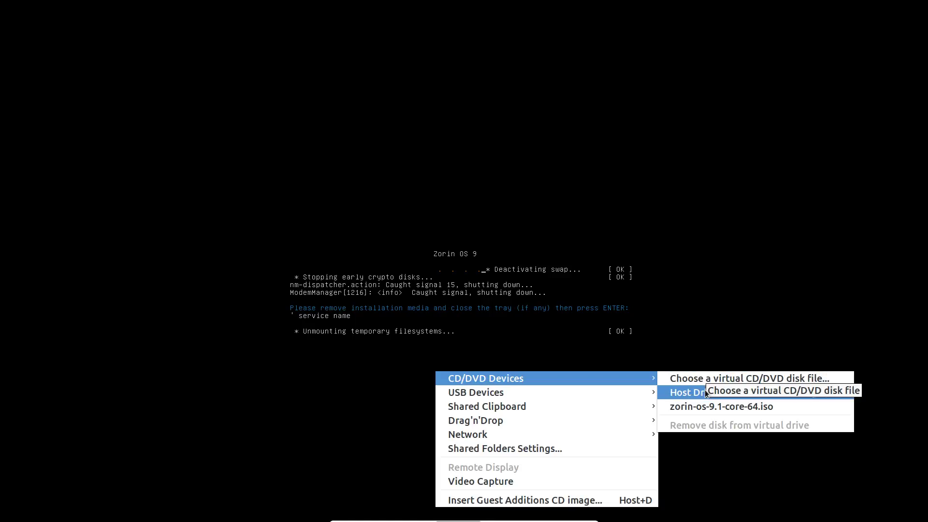
{"action": "left_click", "coordinate": [709, 378]}
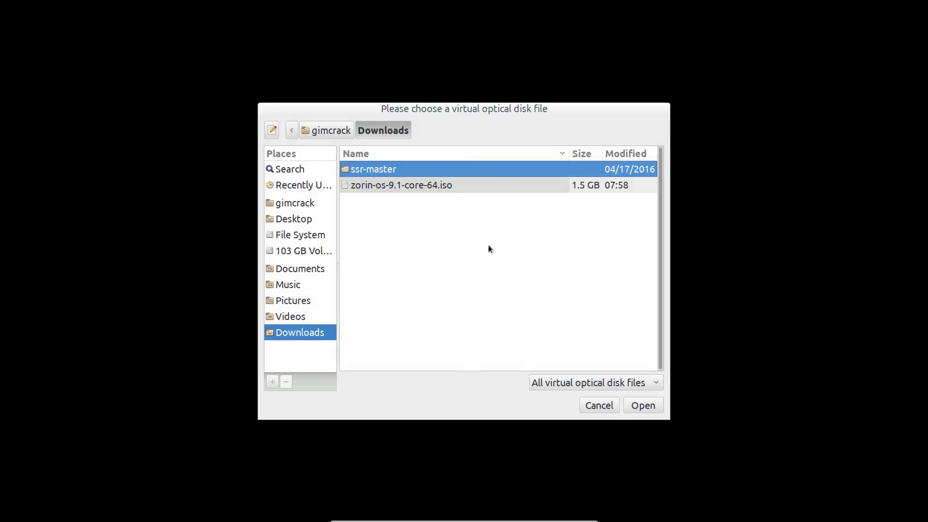
{"action": "left_click", "coordinate": [589, 405]}
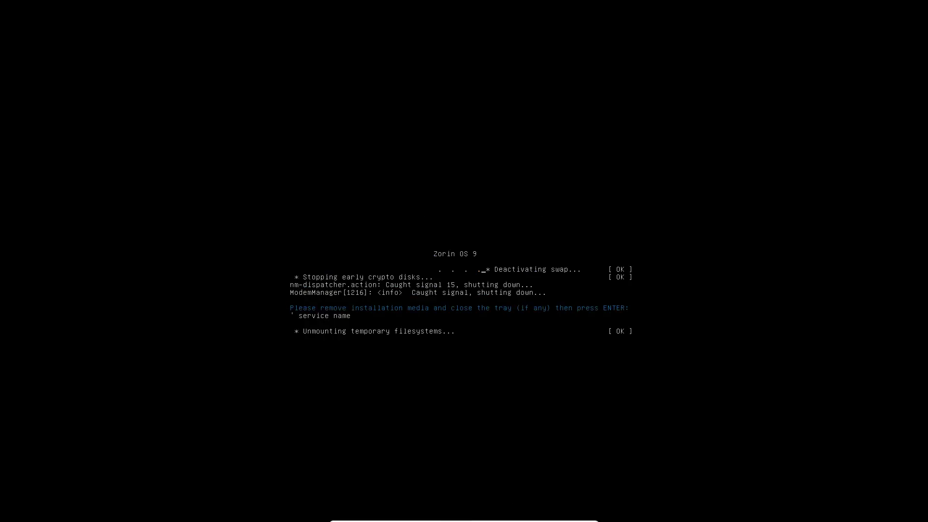
Dismiss the Devices menu and switch the VM from full screen to a window
{"action": "left_click", "coordinate": [459, 515]}
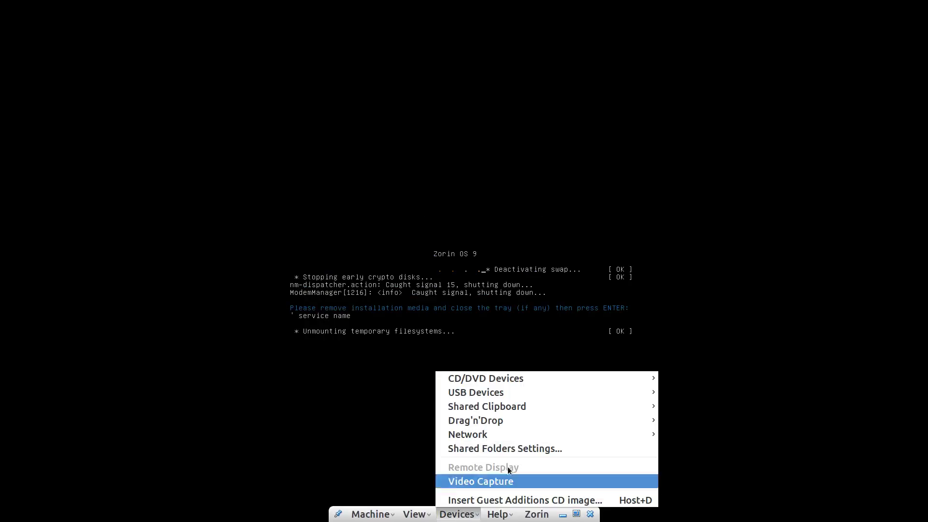
{"action": "mouse_move", "coordinate": [527, 379]}
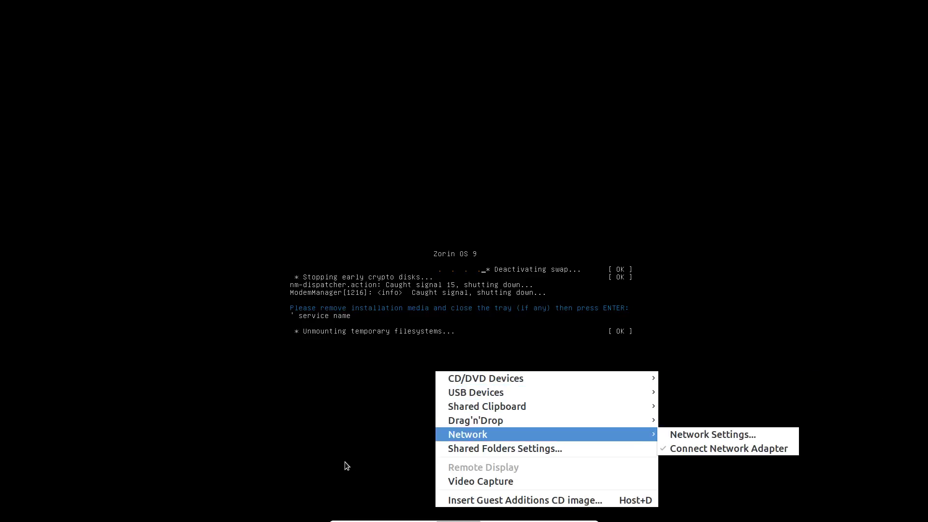
{"action": "left_click", "coordinate": [343, 473]}
{"action": "mouse_move", "coordinate": [526, 521]}
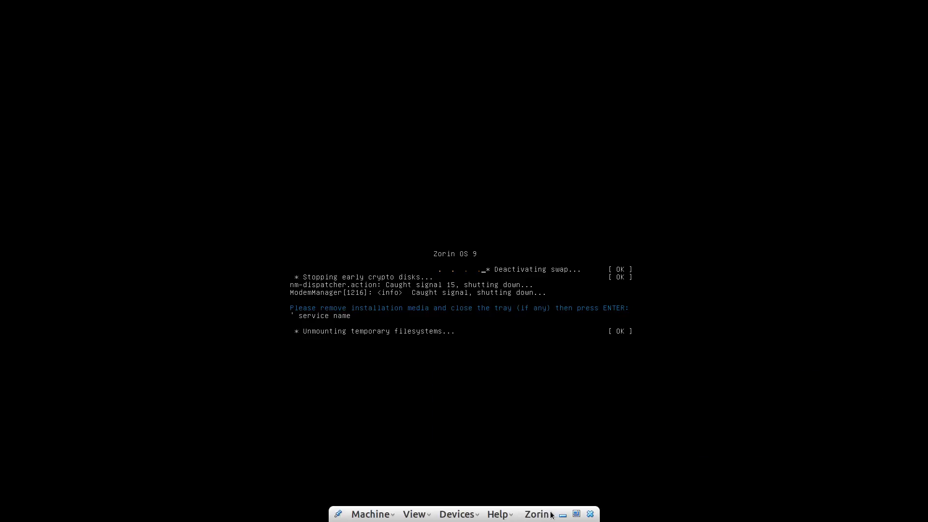
{"action": "left_click", "coordinate": [578, 516]}
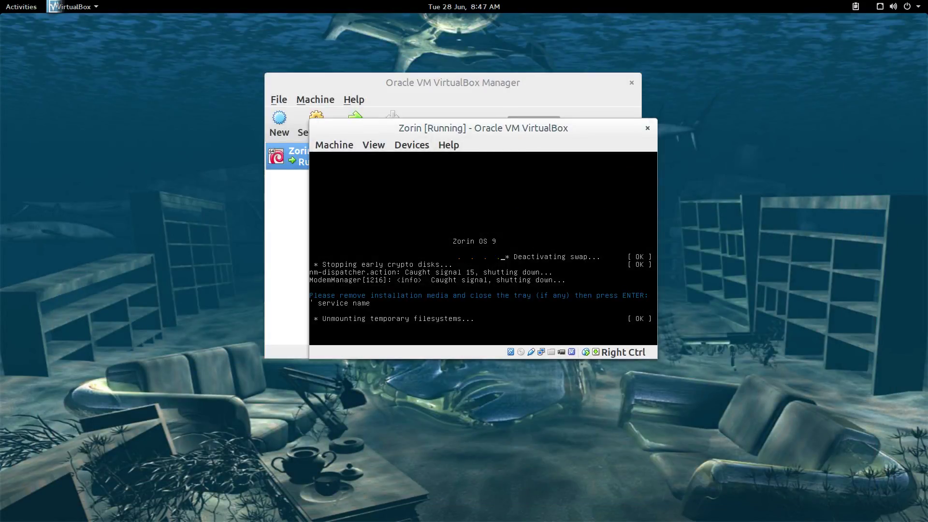
Reboot the VM into the installed Zorin desktop and switch it back to full screen
{"action": "key", "text": "Return"}
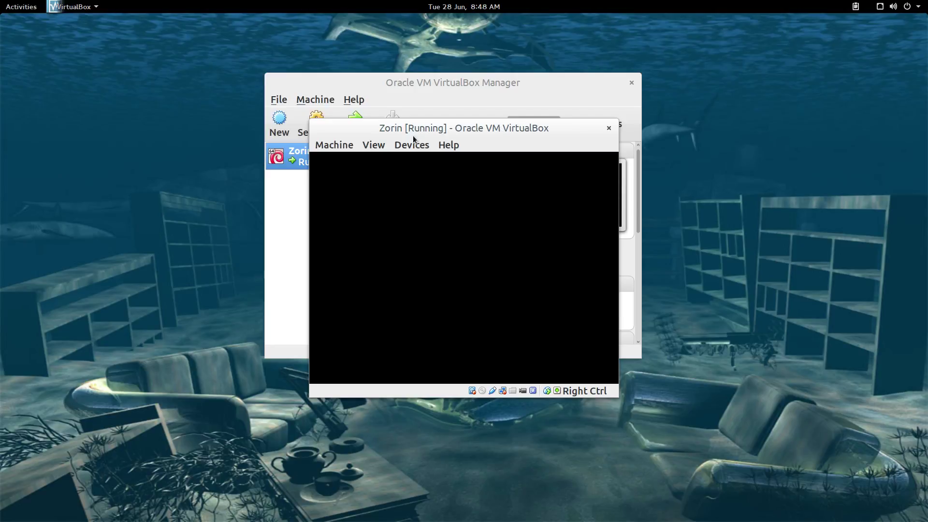
{"action": "left_click", "coordinate": [374, 145]}
{"action": "left_click", "coordinate": [415, 156]}
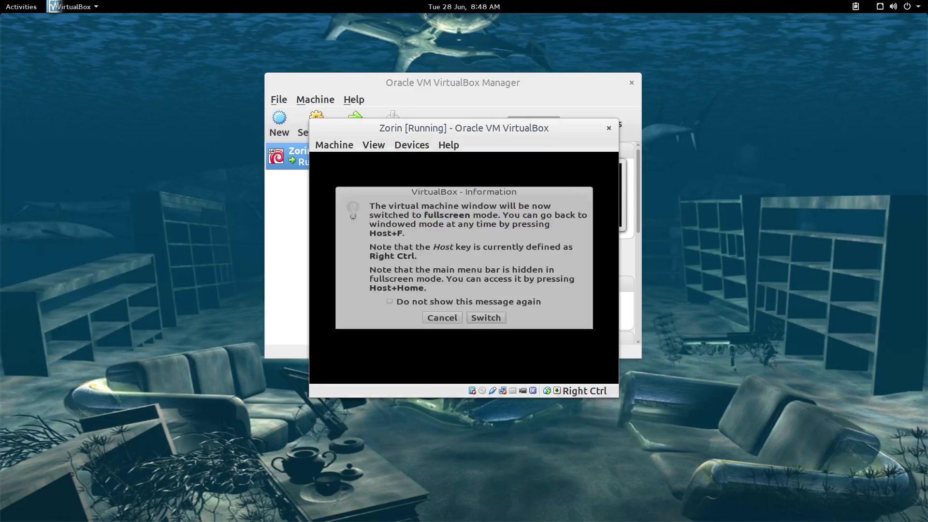
{"action": "left_click", "coordinate": [487, 332]}
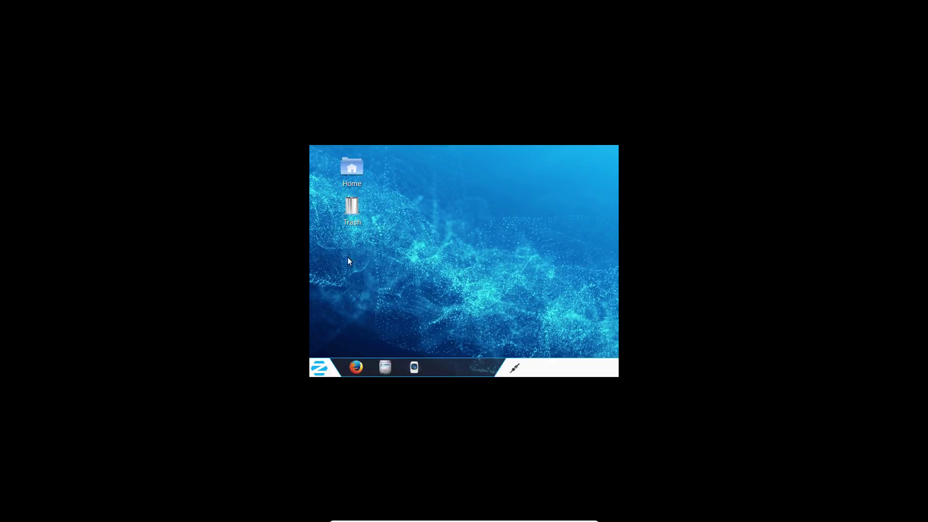
Browse the Zorin menu's Accessories, then open and close Trash from Places
{"action": "left_click", "coordinate": [321, 372]}
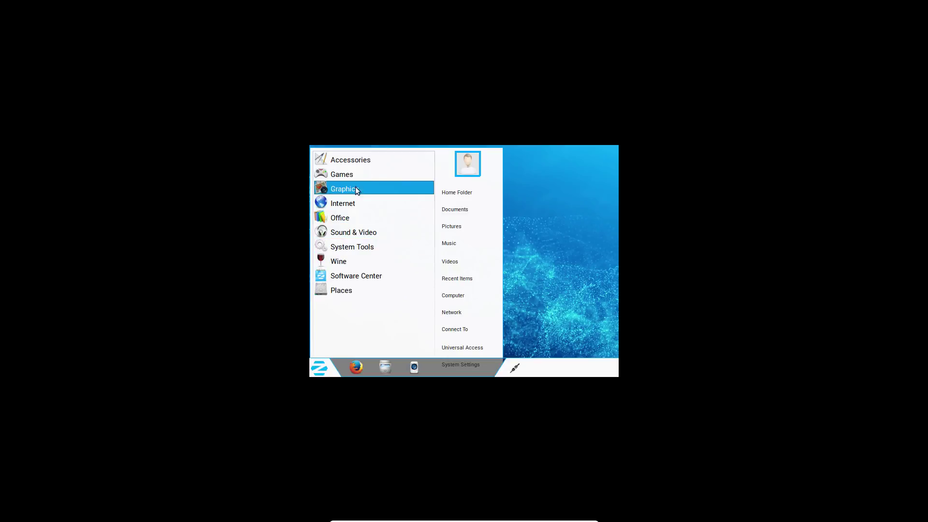
{"action": "left_click", "coordinate": [364, 159]}
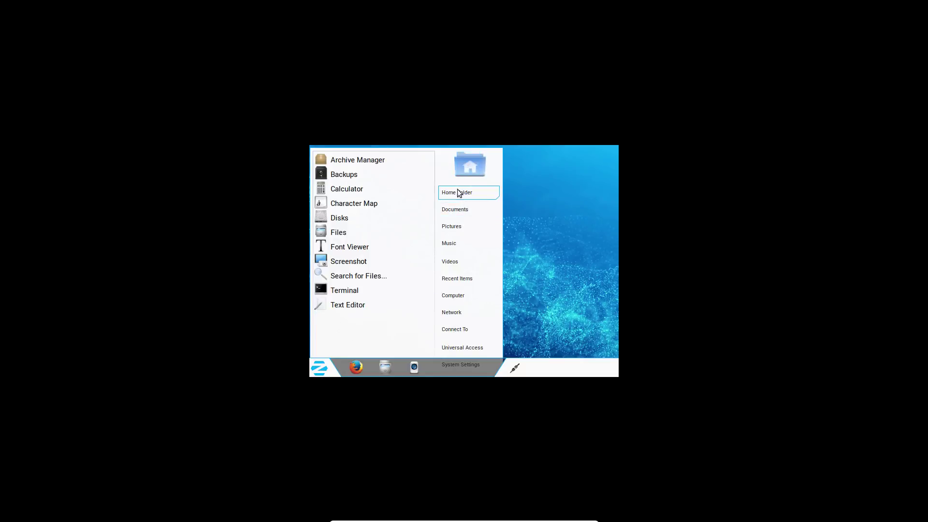
{"action": "left_click", "coordinate": [319, 368]}
{"action": "left_click", "coordinate": [319, 367]}
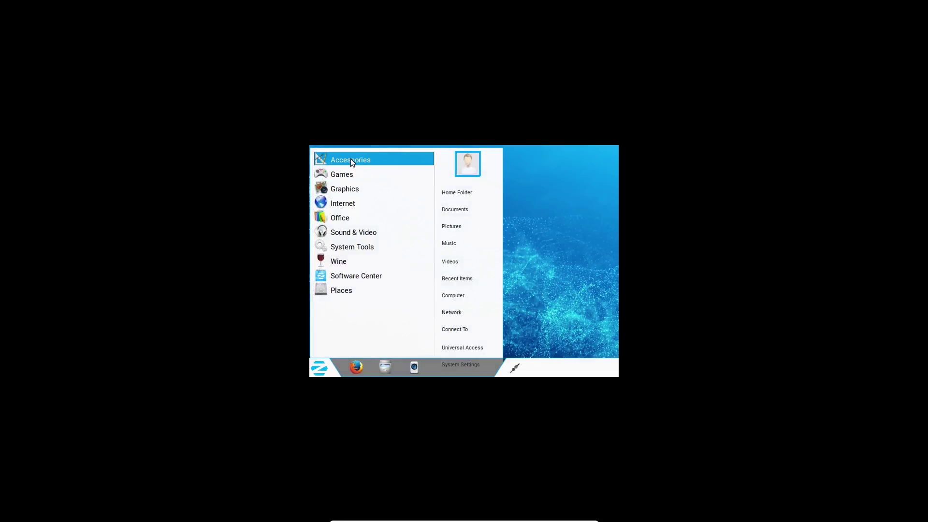
{"action": "left_click", "coordinate": [350, 159]}
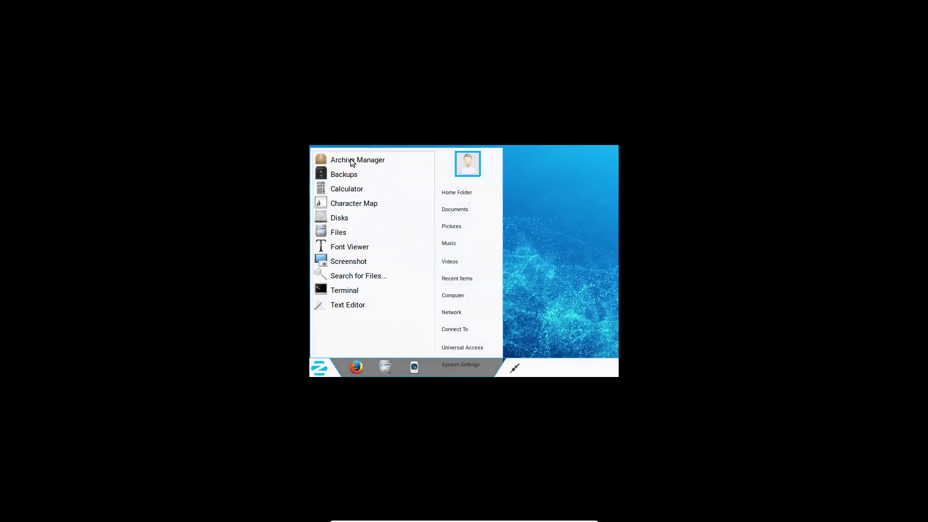
{"action": "left_click", "coordinate": [367, 328]}
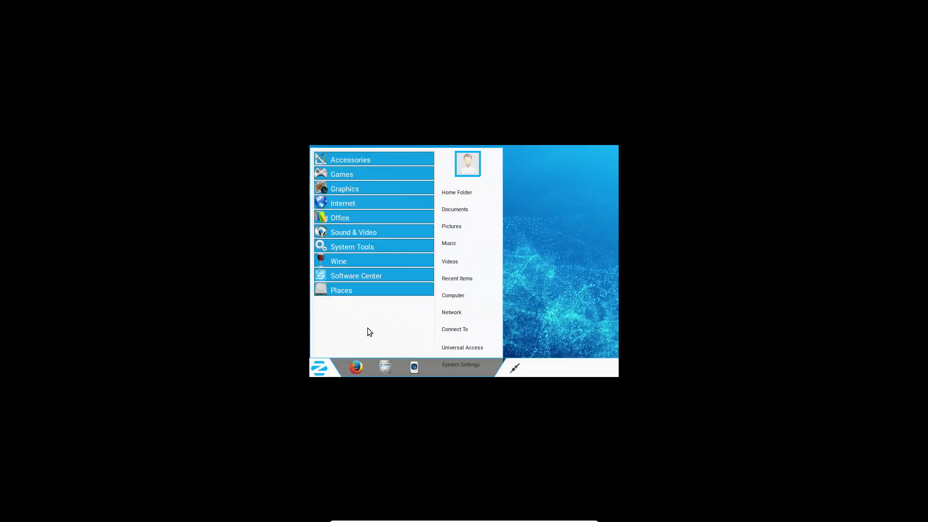
{"action": "left_click", "coordinate": [368, 328]}
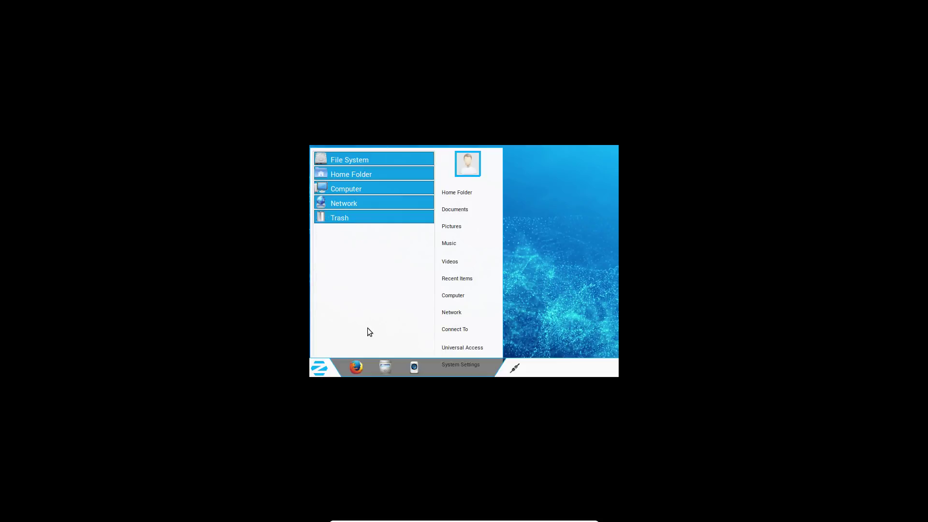
{"action": "left_click", "coordinate": [368, 327]}
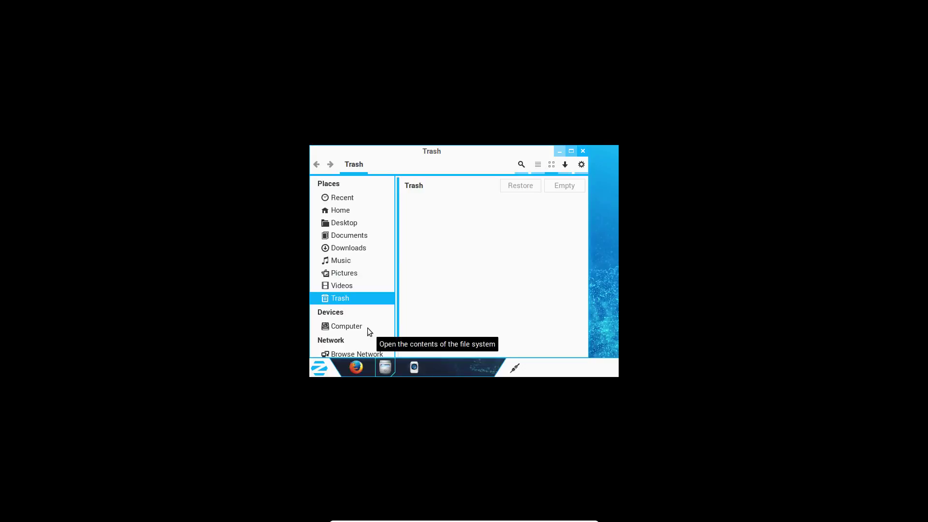
{"action": "left_click", "coordinate": [583, 150]}
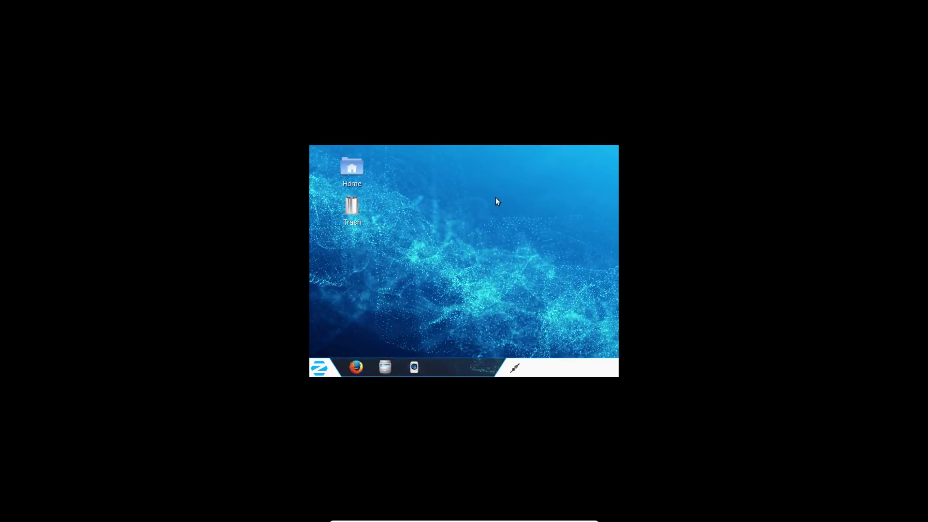
View the Games list, then open and close the Home folder
{"action": "left_click", "coordinate": [320, 367]}
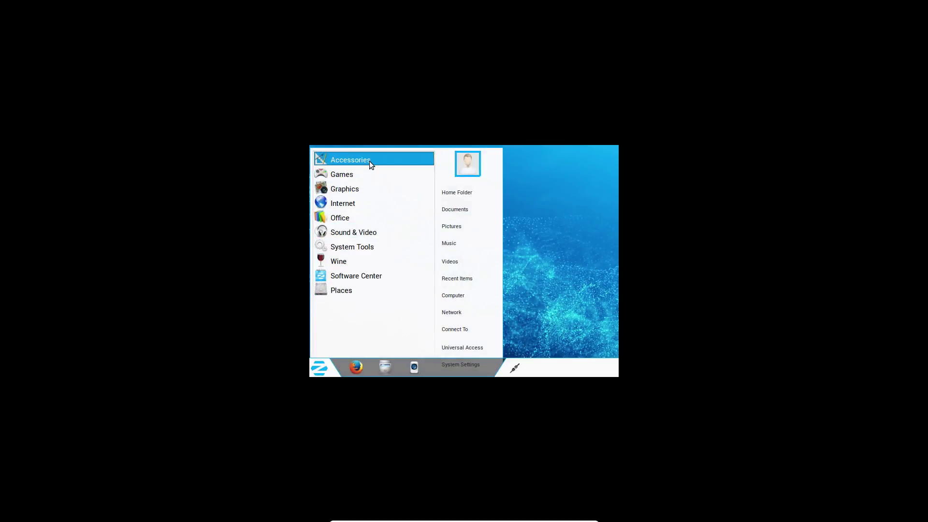
{"action": "left_click", "coordinate": [360, 175]}
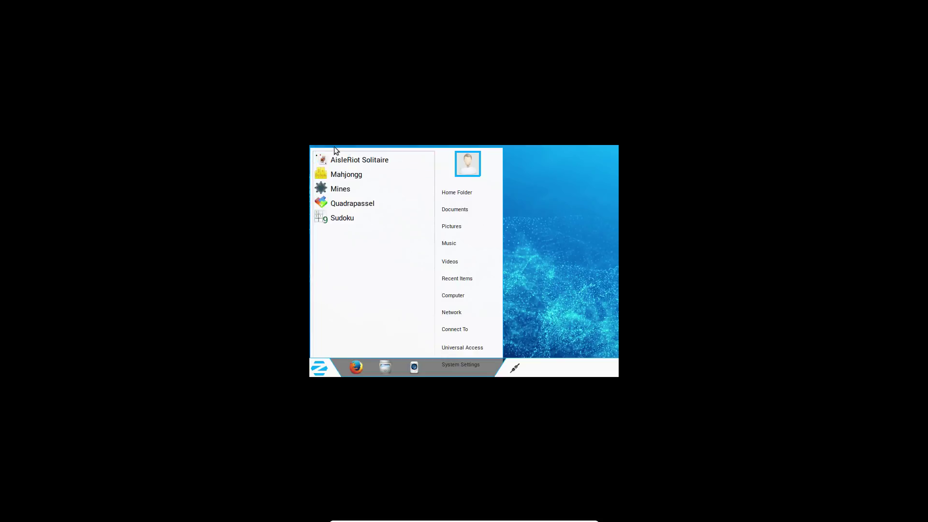
{"action": "left_click", "coordinate": [453, 193]}
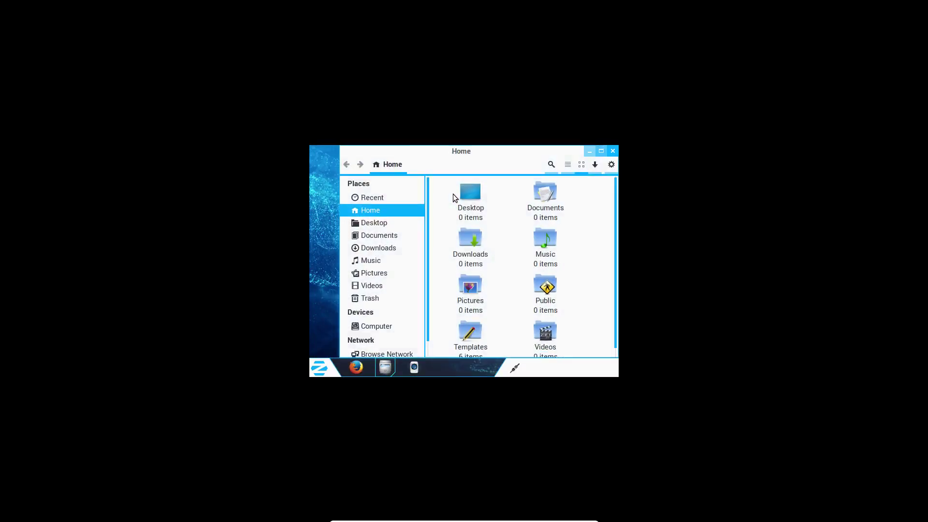
{"action": "left_click", "coordinate": [613, 151]}
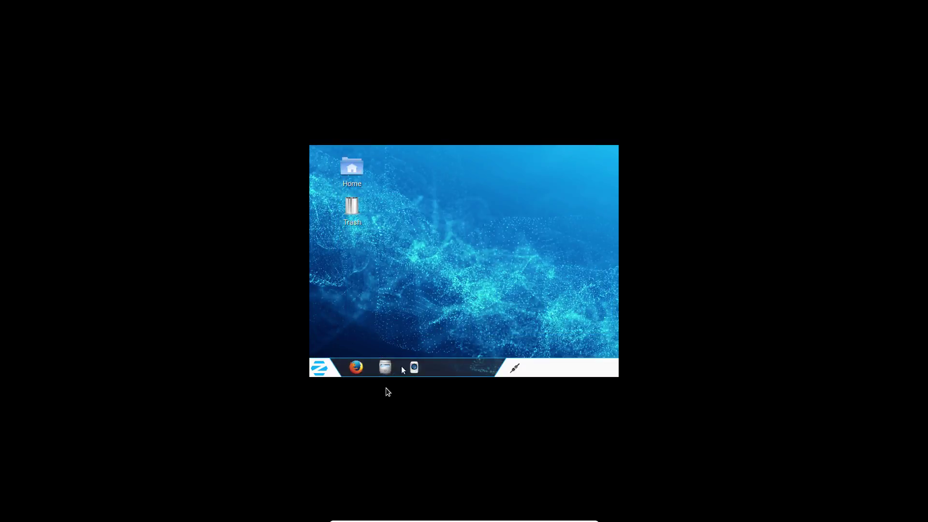
Launch Disk Usage Analyzer from System Tools, then close it
{"action": "left_click", "coordinate": [322, 369]}
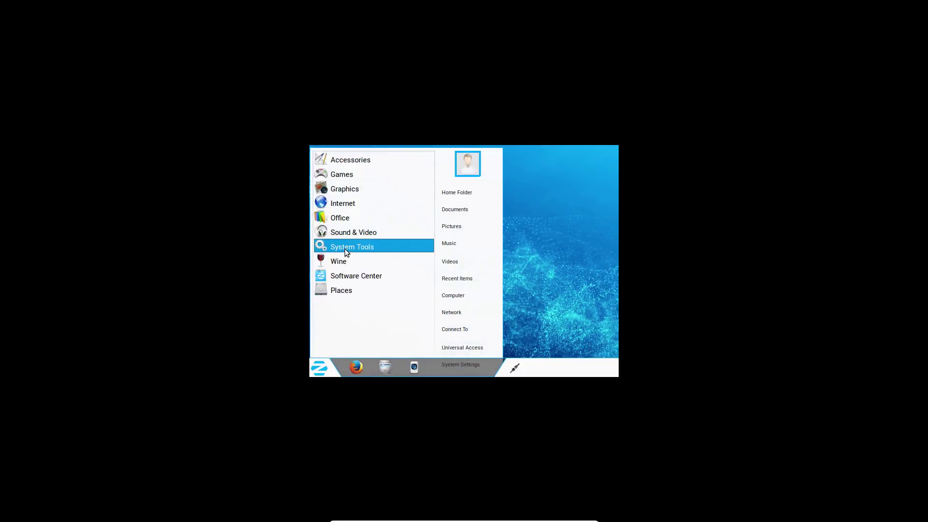
{"action": "left_click", "coordinate": [345, 247]}
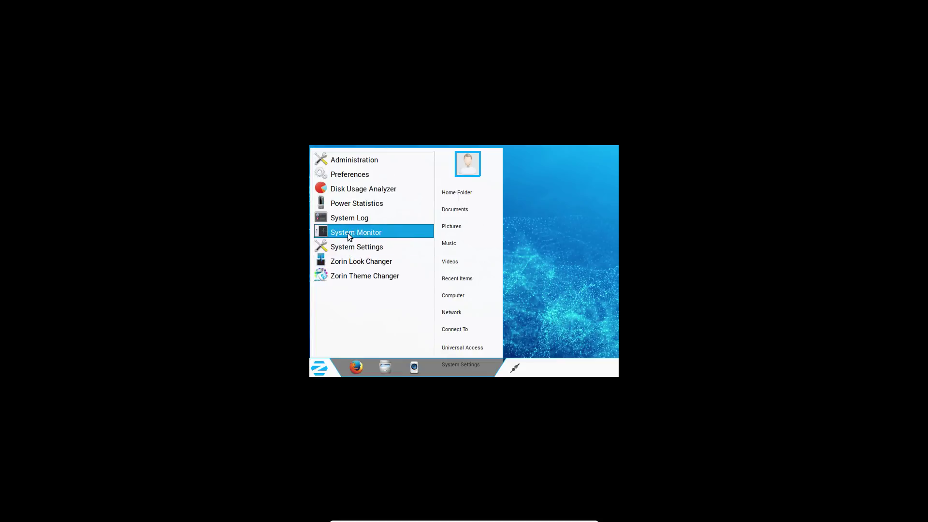
{"action": "left_click", "coordinate": [355, 189]}
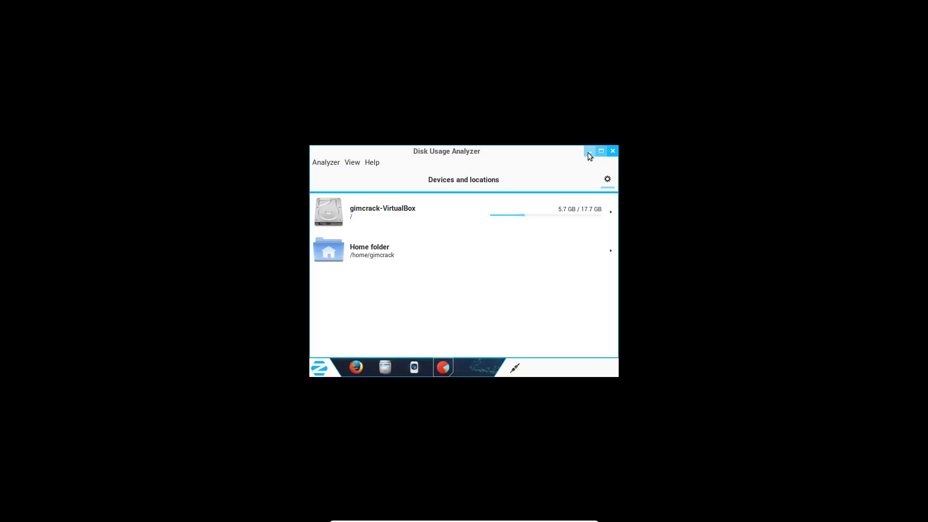
{"action": "left_click", "coordinate": [613, 152]}
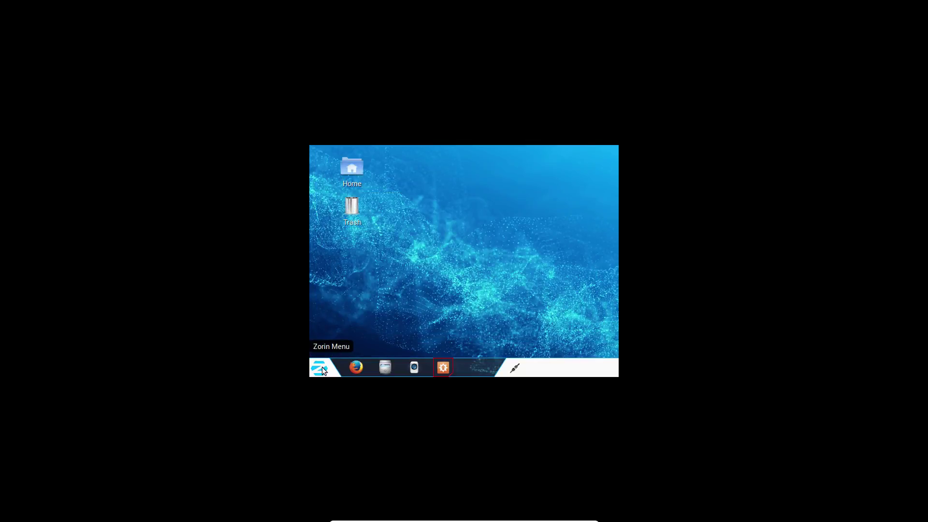
Install the 331.8 MB of updates in Software Updater, authenticating with the account password, then leave full screen
{"action": "left_click", "coordinate": [446, 365]}
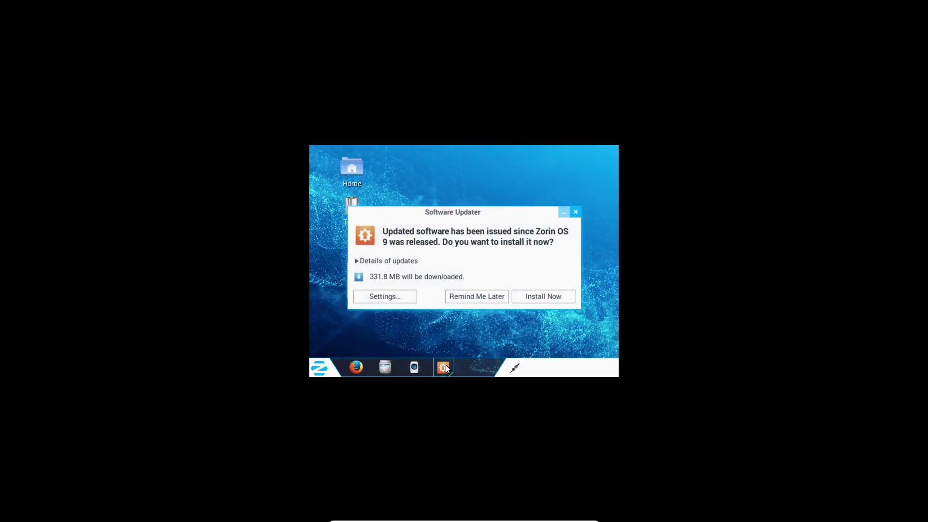
{"action": "left_click", "coordinate": [550, 295]}
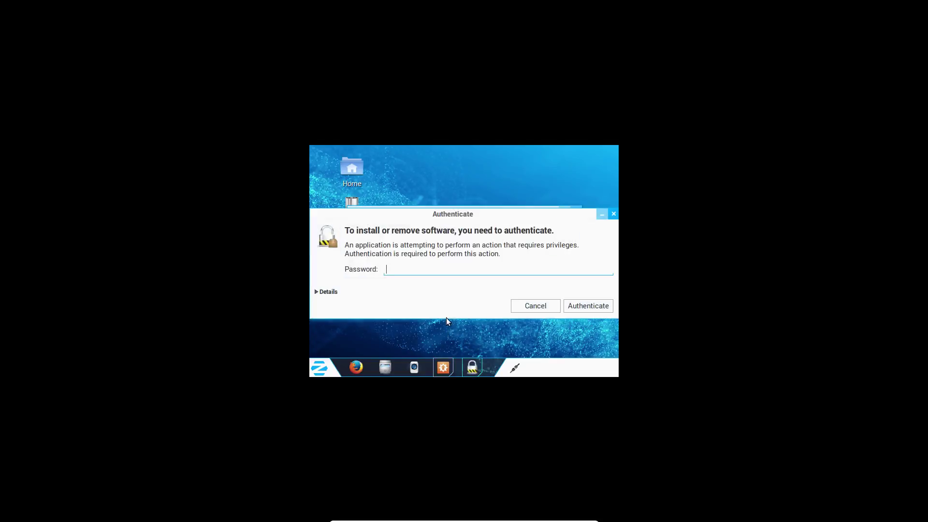
{"action": "mouse_move", "coordinate": [456, 362]}
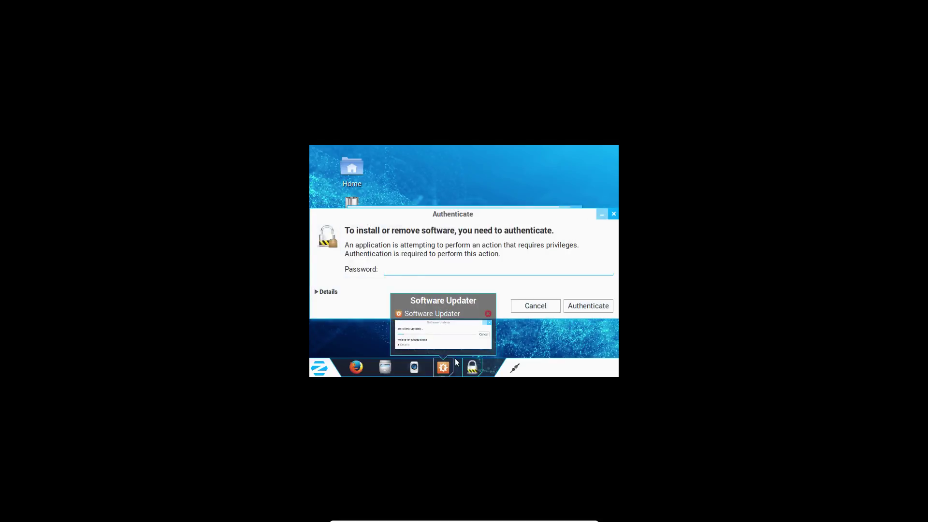
{"action": "type", "text": "••••"}
{"action": "key", "text": "Return"}
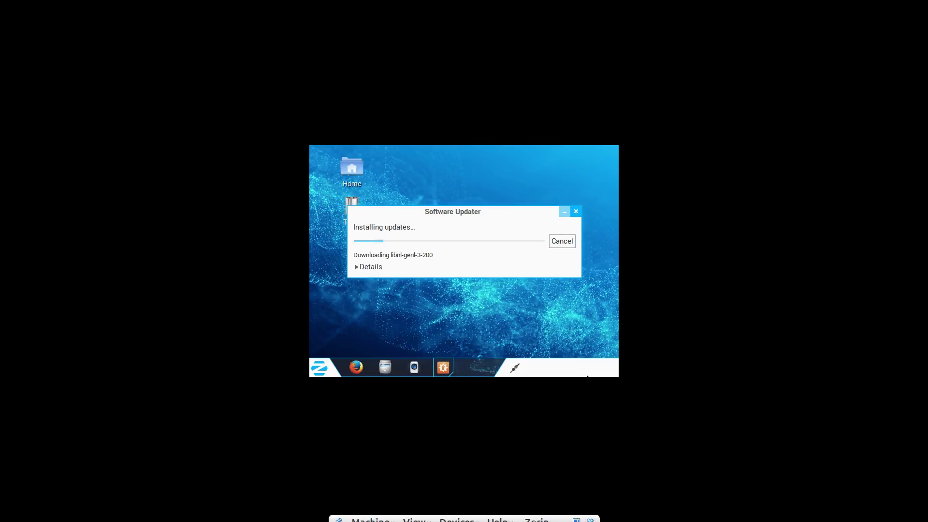
{"action": "left_click", "coordinate": [577, 514]}
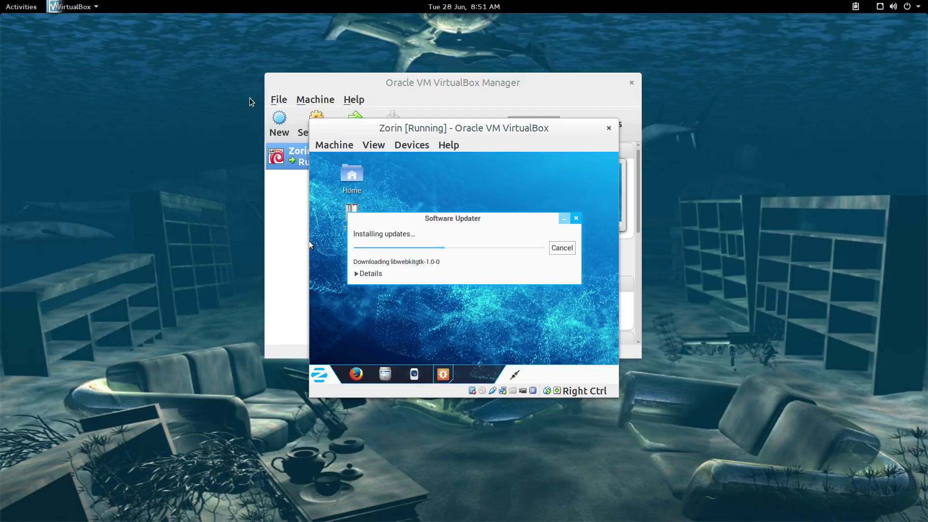
Bring the SimpleScreenRecorder window to the front from workspace 1 in Activities
{"action": "left_click", "coordinate": [28, 9]}
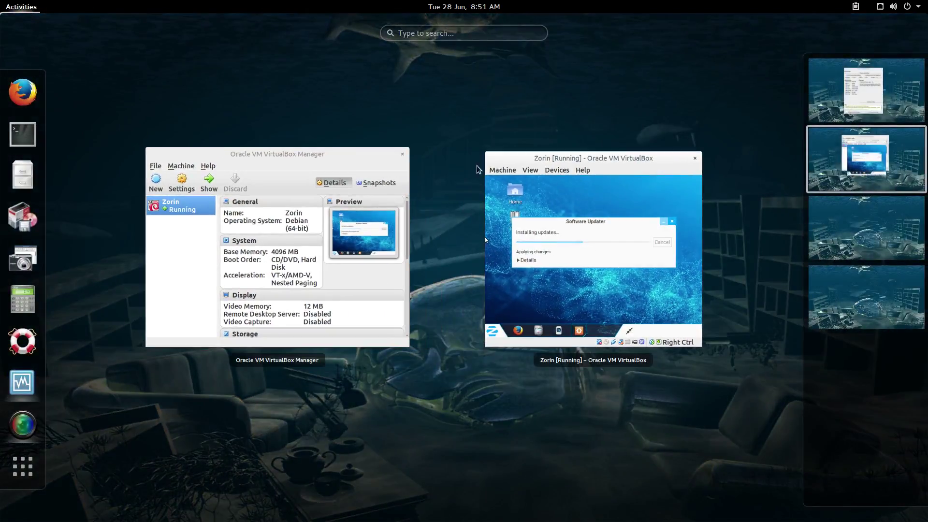
{"action": "left_click", "coordinate": [854, 79]}
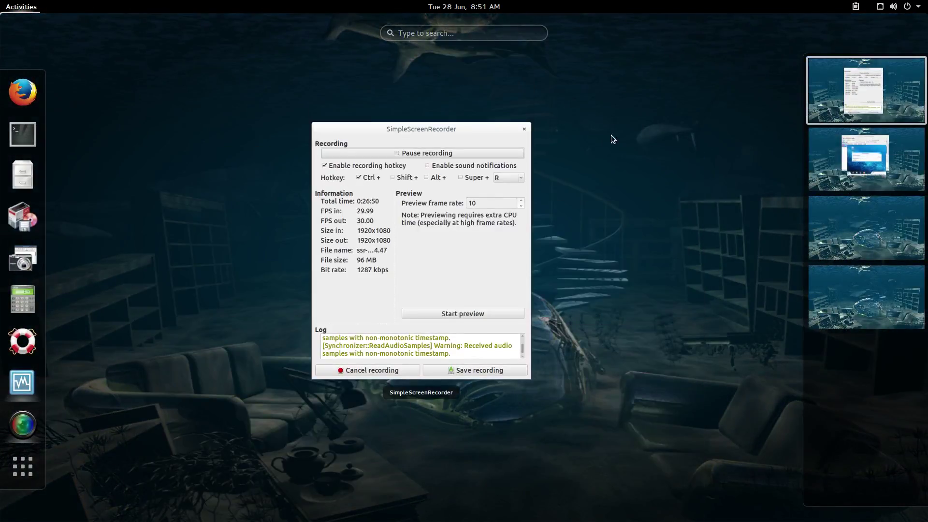
{"action": "left_click", "coordinate": [429, 242]}
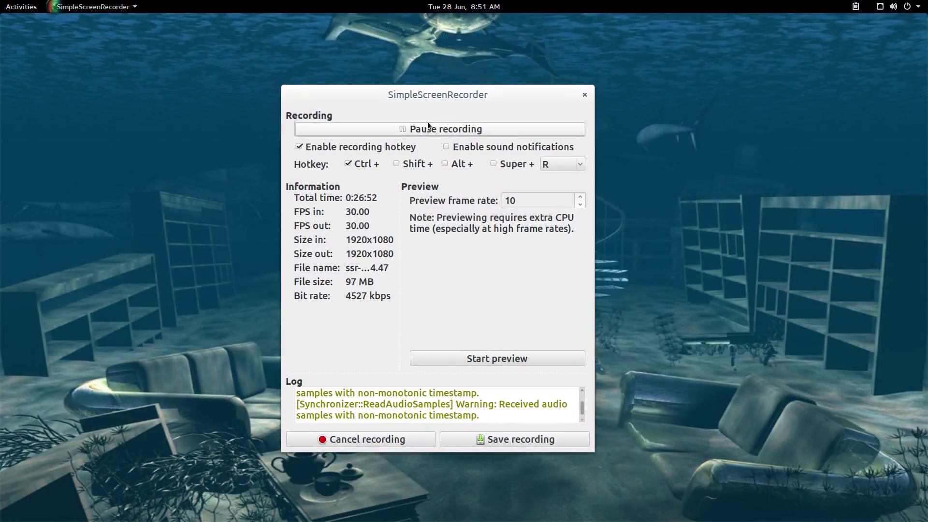